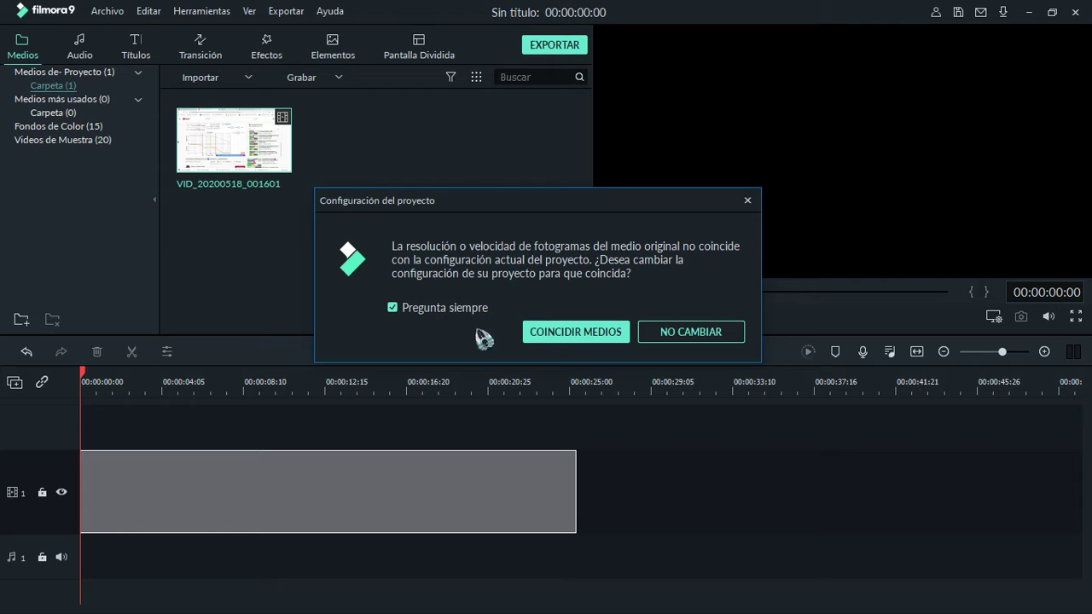
# Match the project settings to the imported media and keep the clip at the start of the video track.
pyautogui.click(563, 339)
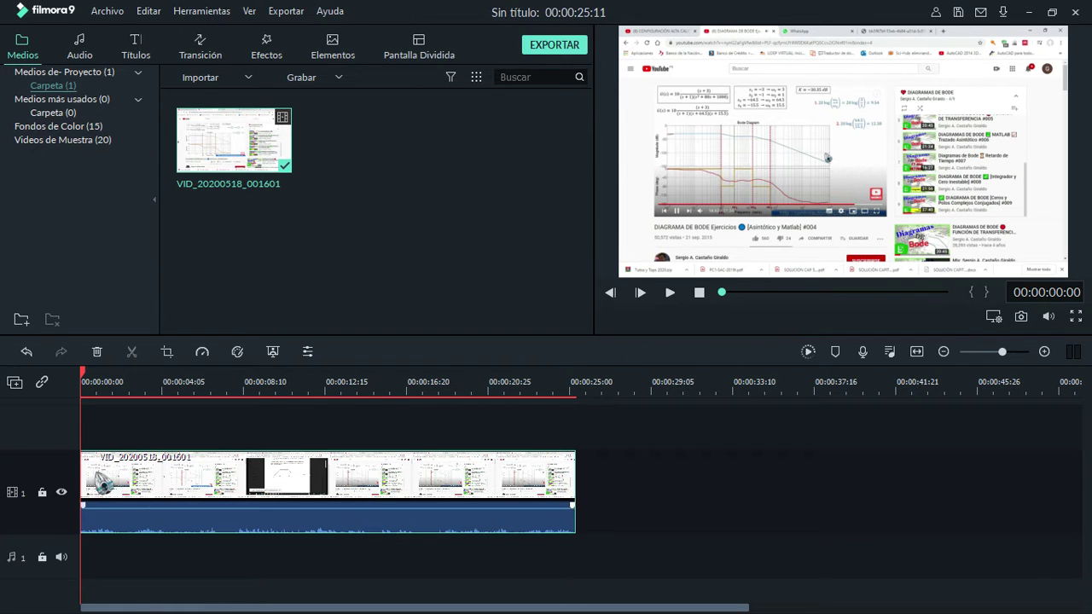
pyautogui.moveTo(135, 507); pyautogui.dragTo(300, 495)
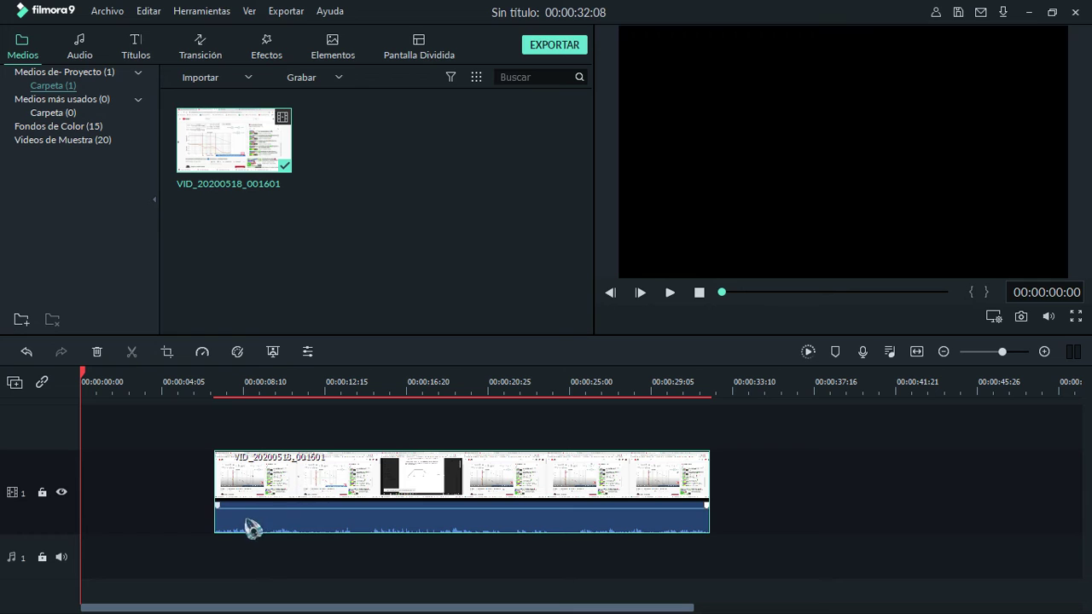
pyautogui.moveTo(528, 488); pyautogui.dragTo(395, 492)
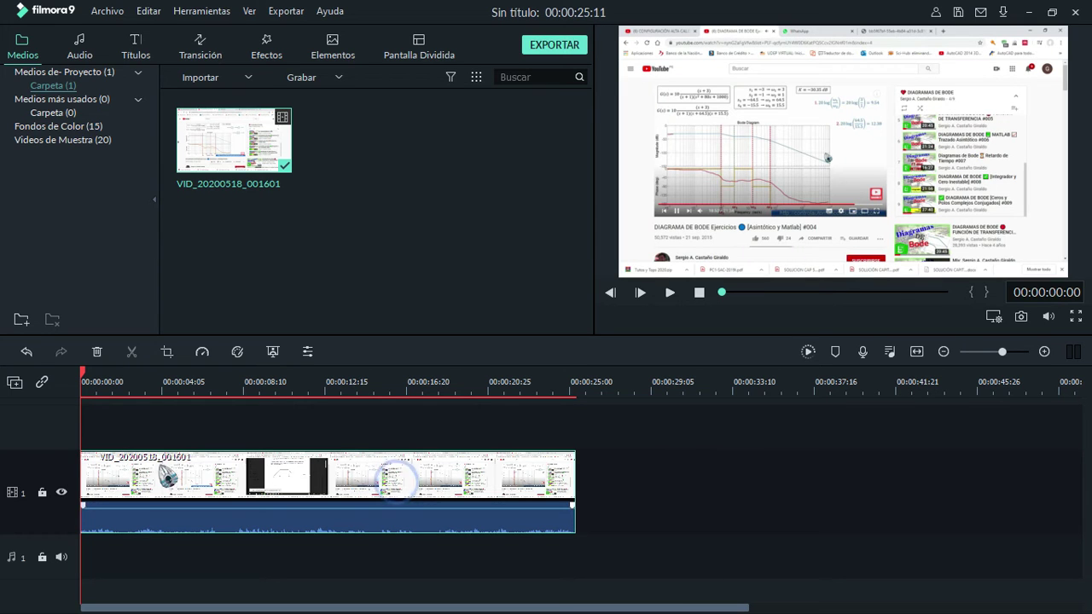
# Play through the clip to find the unwanted section, then return the playhead to about 00:00:06:02.
pyautogui.click(670, 293)
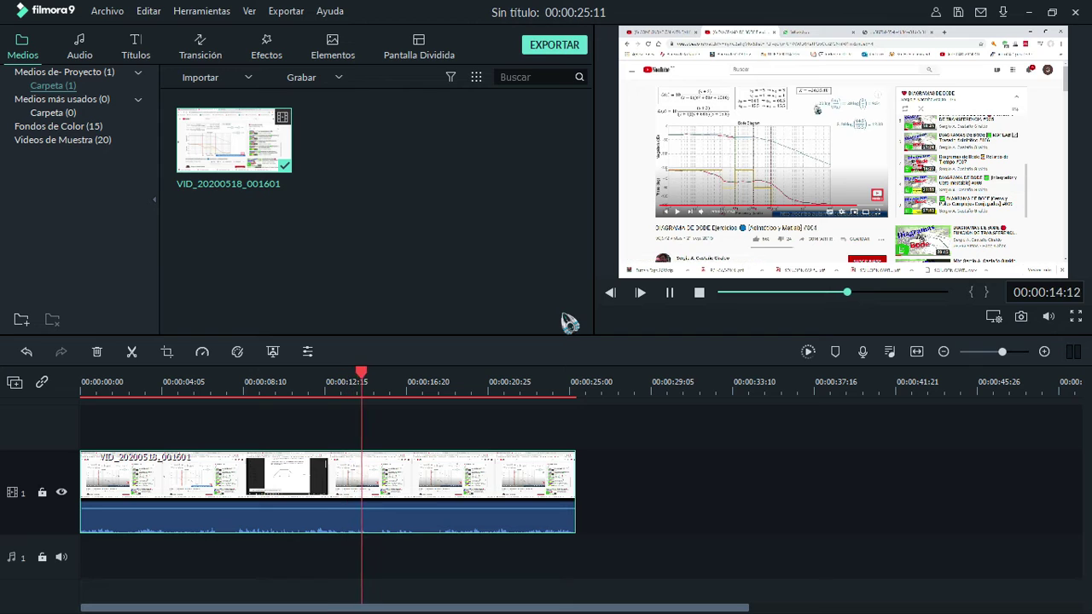
pyautogui.click(669, 293)
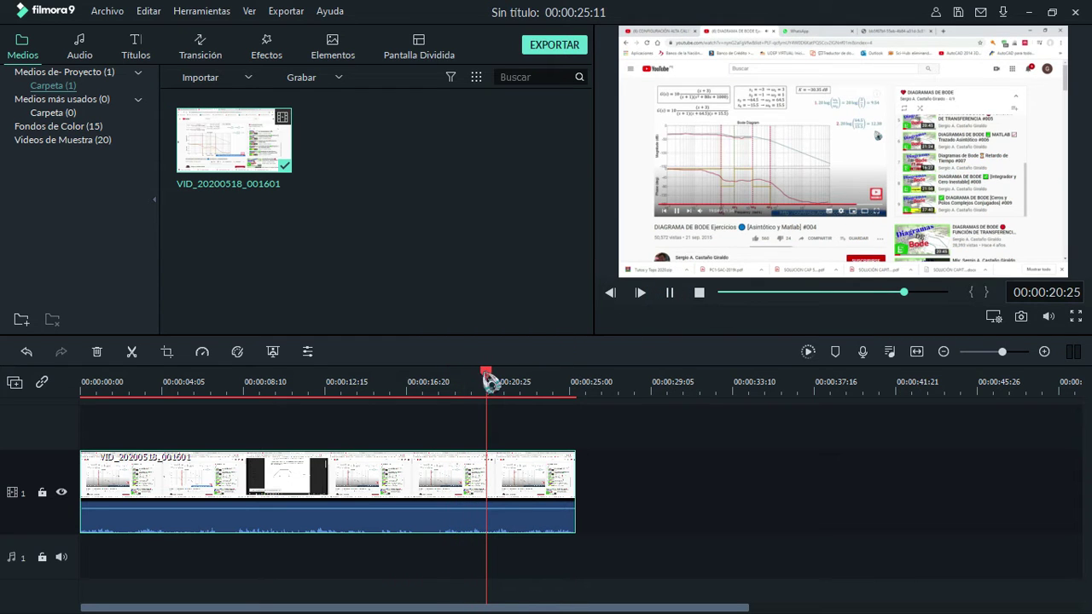
pyautogui.click(670, 293)
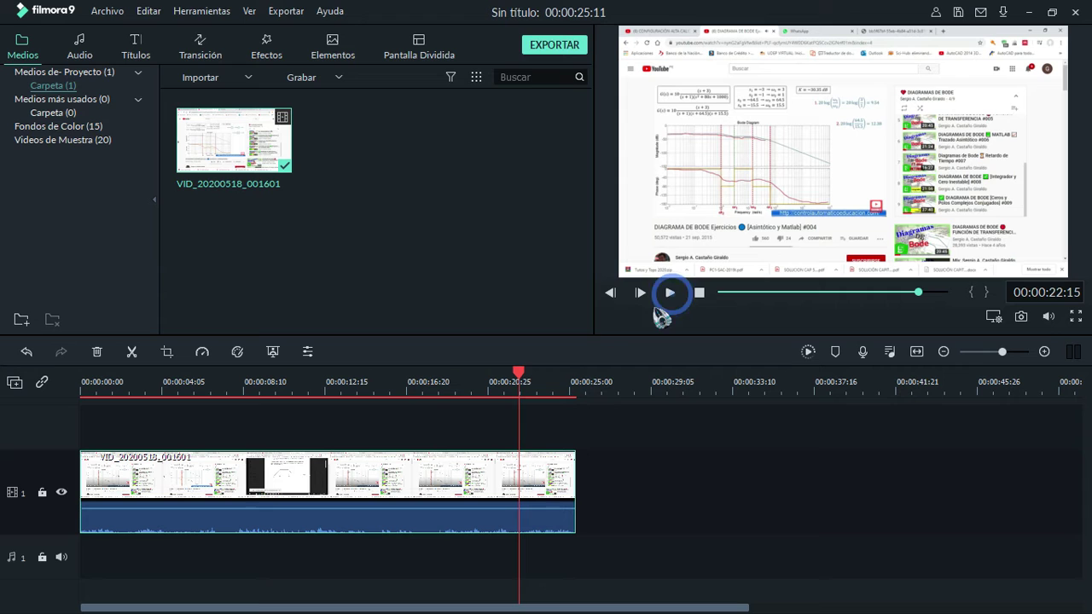
pyautogui.moveTo(524, 380); pyautogui.dragTo(203, 419)
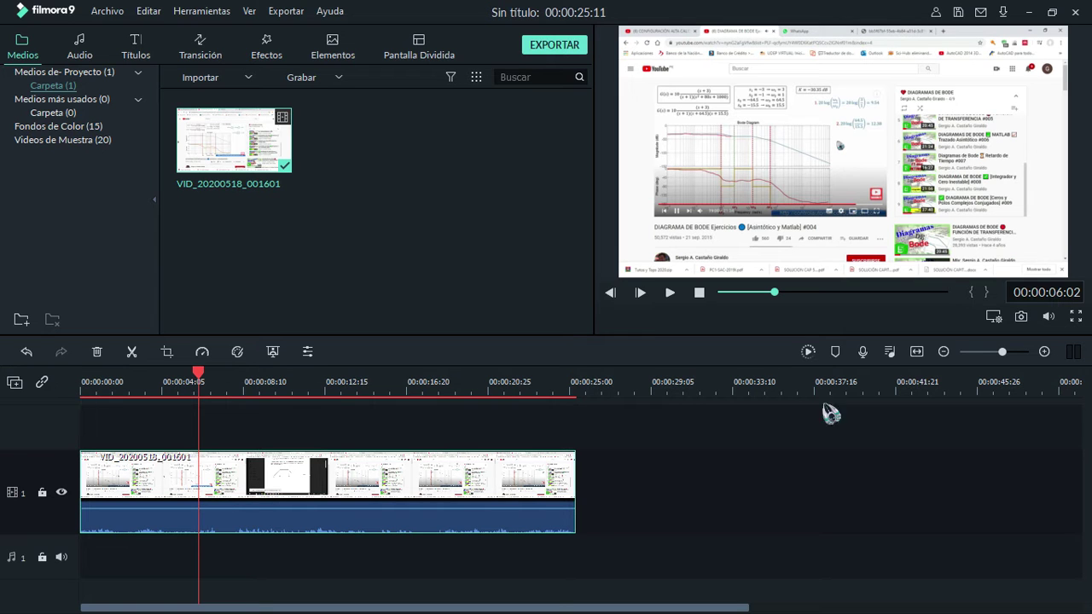
# Split the clip at 00:00:06:16, where the unwanted section begins.
pyautogui.moveTo(304, 387); pyautogui.dragTo(555, 388)
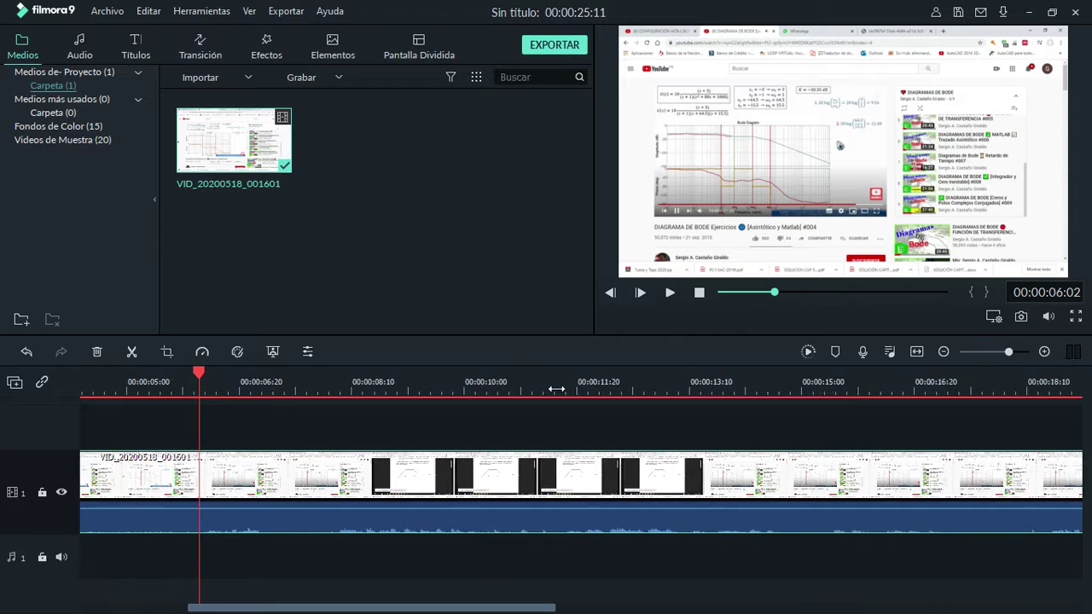
pyautogui.moveTo(1015, 358)
pyautogui.mouseDown()
pyautogui.moveTo(1000, 356)
pyautogui.moveTo(1013, 353)
pyautogui.mouseUp()
pyautogui.click(670, 294)
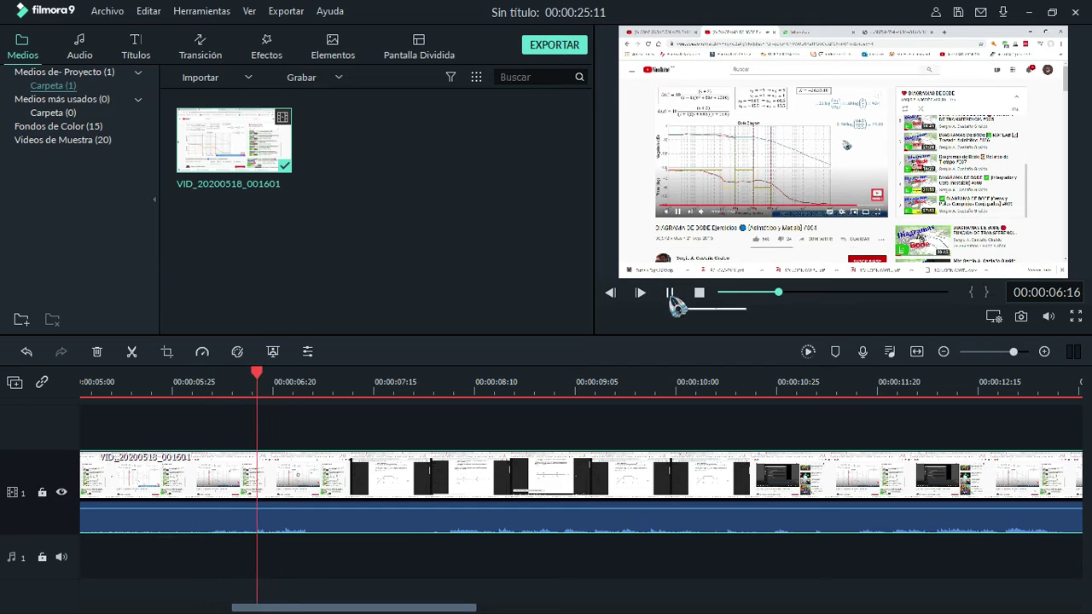
pyautogui.click(670, 294)
pyautogui.moveTo(331, 383); pyautogui.dragTo(266, 393)
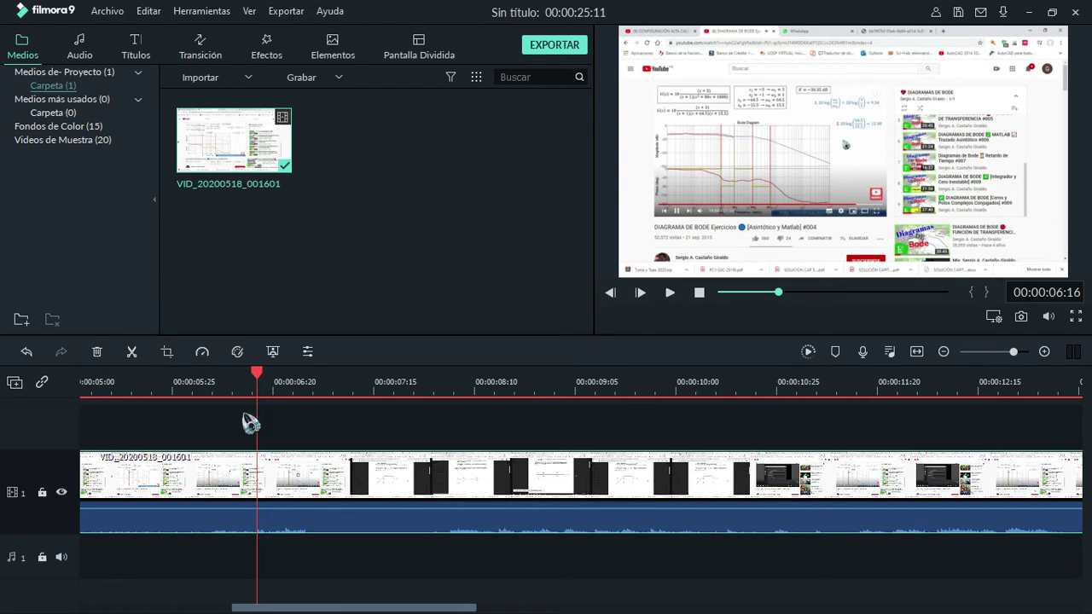
pyautogui.click(132, 353)
# Play on to the end of the unwanted section and split the second segment at 00:00:18:16.
pyautogui.moveTo(1002, 356)
pyautogui.mouseDown()
pyautogui.moveTo(987, 348)
pyautogui.moveTo(1012, 354)
pyautogui.moveTo(1001, 362)
pyautogui.moveTo(989, 353)
pyautogui.mouseUp()
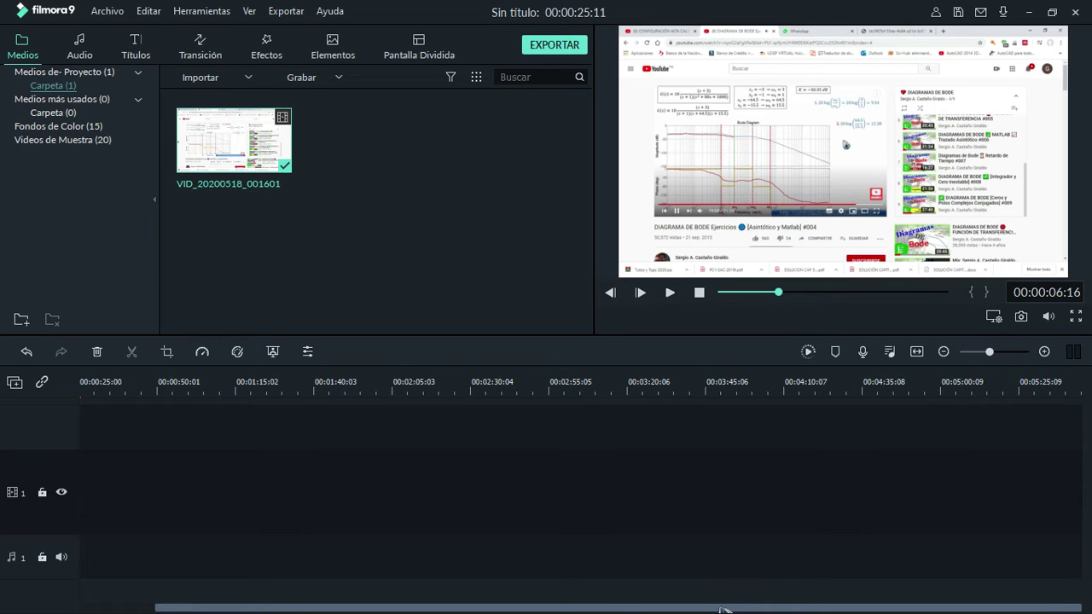
pyautogui.moveTo(724, 609); pyautogui.dragTo(559, 610)
pyautogui.moveTo(119, 492)
pyautogui.mouseDown()
pyautogui.moveTo(257, 491)
pyautogui.moveTo(117, 476)
pyautogui.mouseUp()
pyautogui.moveTo(1001, 358); pyautogui.dragTo(1015, 358)
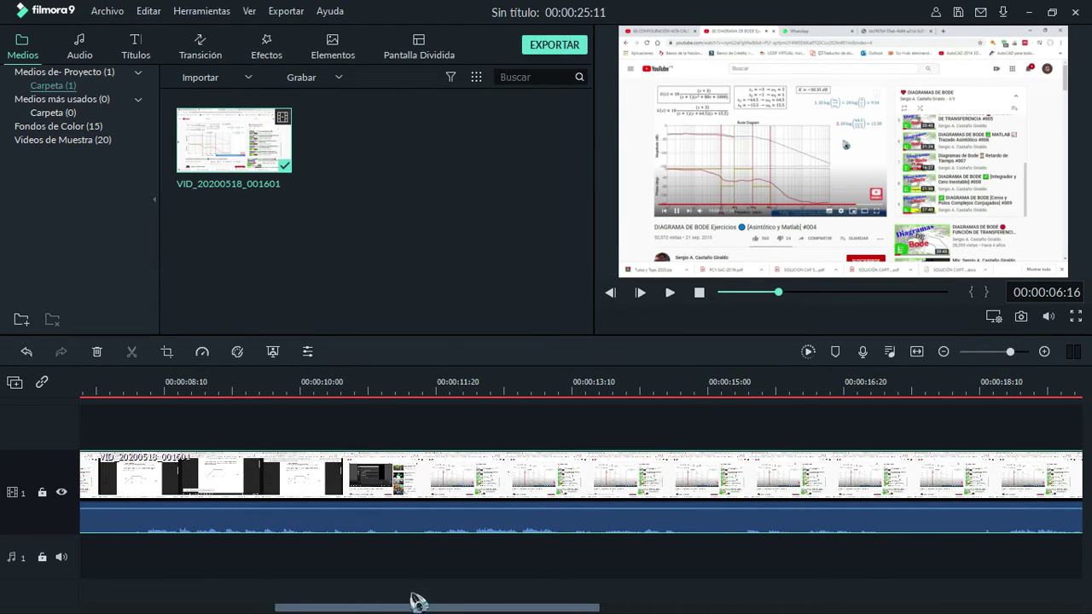
pyautogui.moveTo(401, 609); pyautogui.dragTo(290, 607)
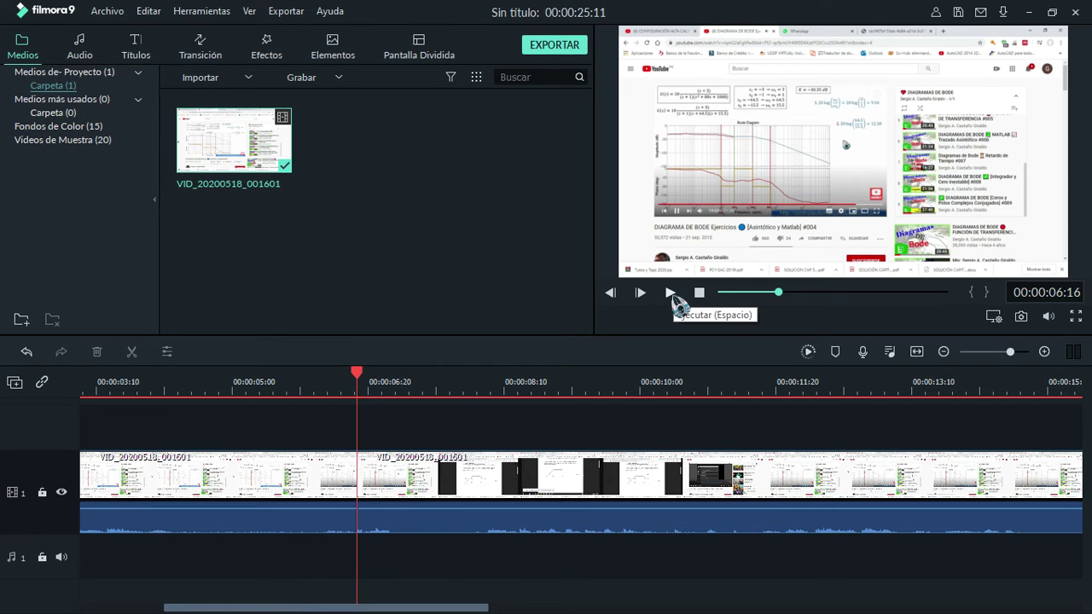
pyautogui.click(671, 293)
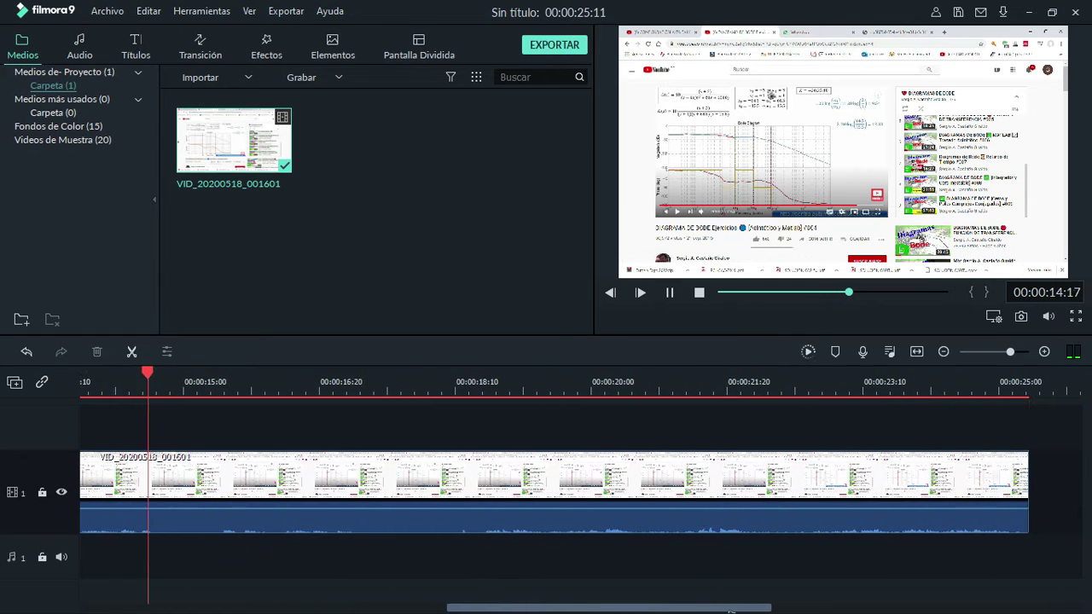
pyautogui.click(671, 292)
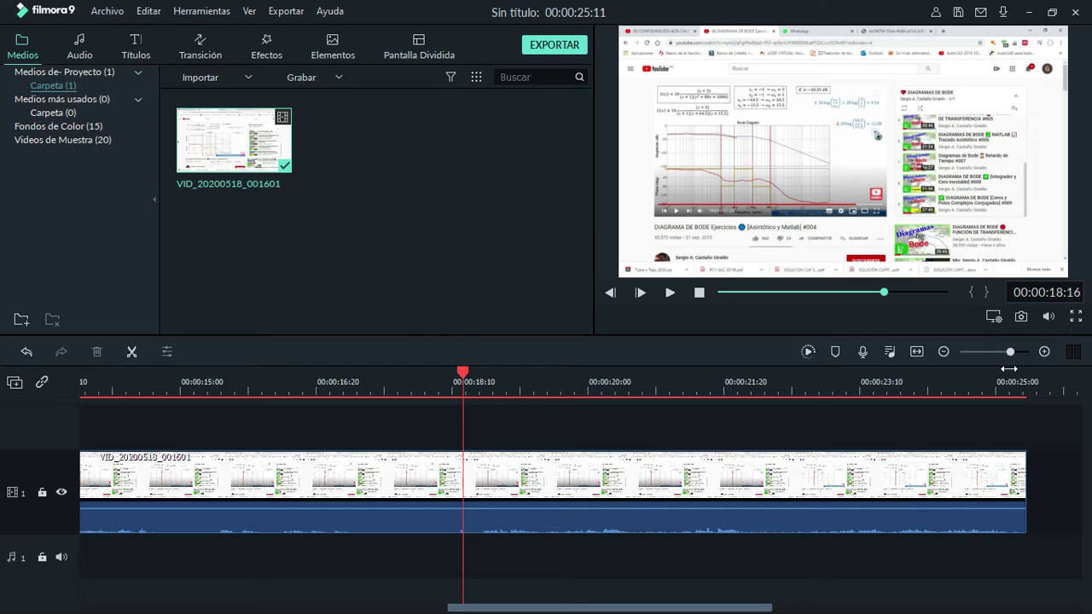
pyautogui.click(943, 352)
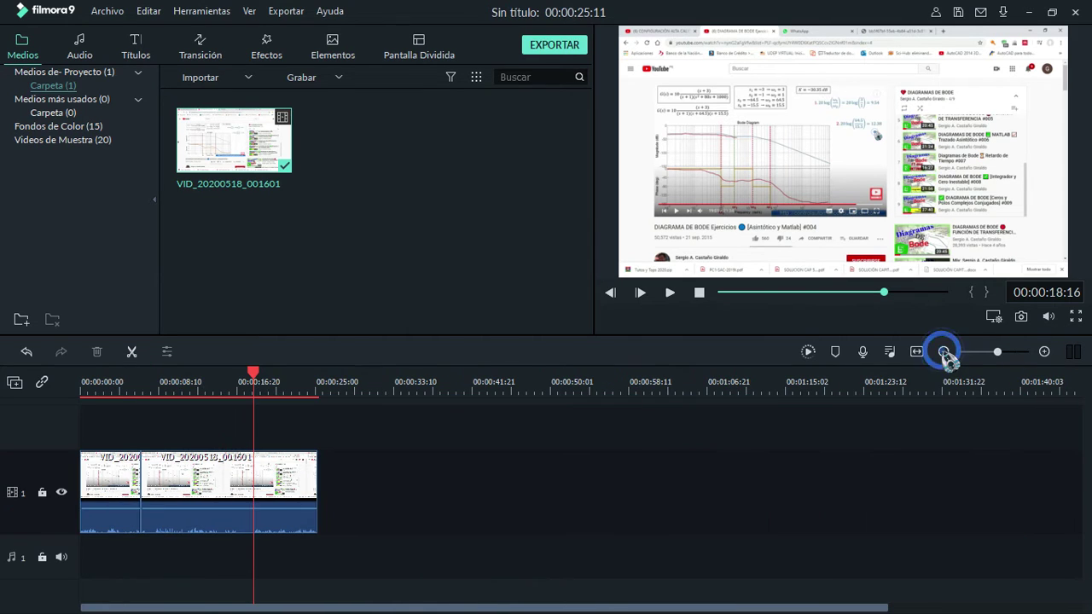
pyautogui.click(133, 352)
# Delete the middle segment between the two cuts and place the last segment directly against the first.
pyautogui.moveTo(288, 480); pyautogui.dragTo(422, 480)
pyautogui.click(232, 496)
pyautogui.moveTo(232, 496); pyautogui.dragTo(299, 497)
pyautogui.moveTo(140, 486)
pyautogui.mouseDown()
pyautogui.moveTo(156, 485)
pyautogui.moveTo(141, 478)
pyautogui.mouseUp()
pyautogui.moveTo(263, 477); pyautogui.dragTo(220, 476)
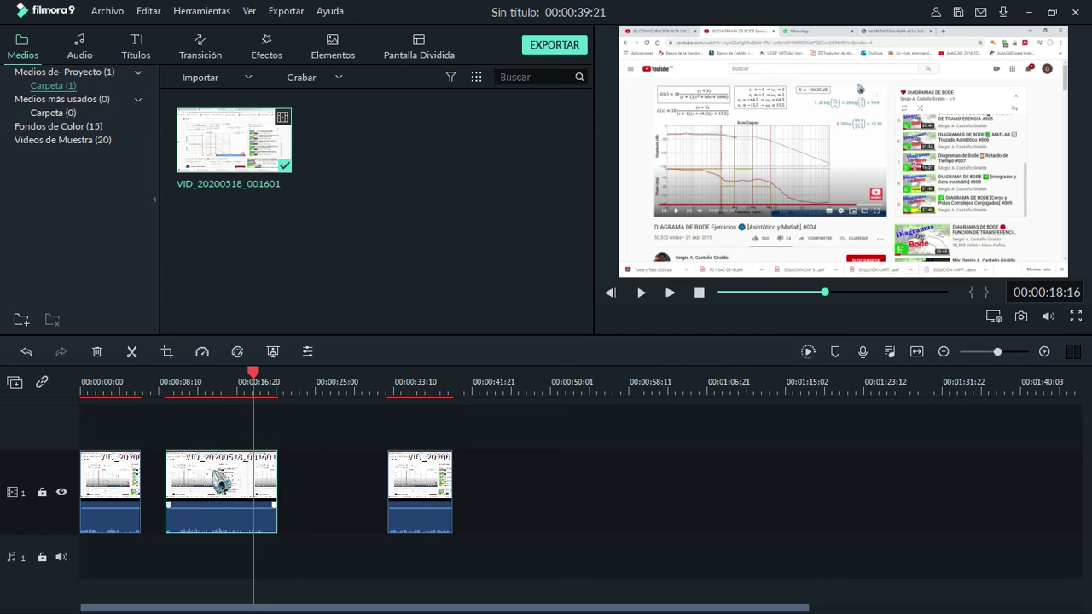
pyautogui.press('Delete')
pyautogui.moveTo(322, 484); pyautogui.dragTo(193, 487)
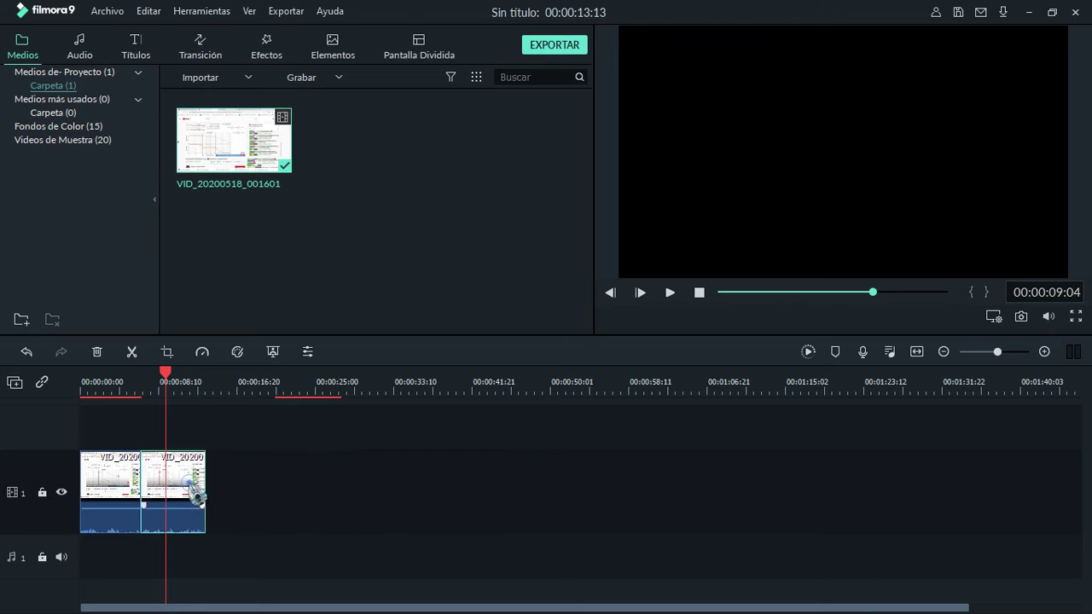
# Play back the join between the two segments repeatedly to check how smoothly the cut runs.
pyautogui.click(125, 380)
pyautogui.moveTo(128, 384); pyautogui.dragTo(136, 386)
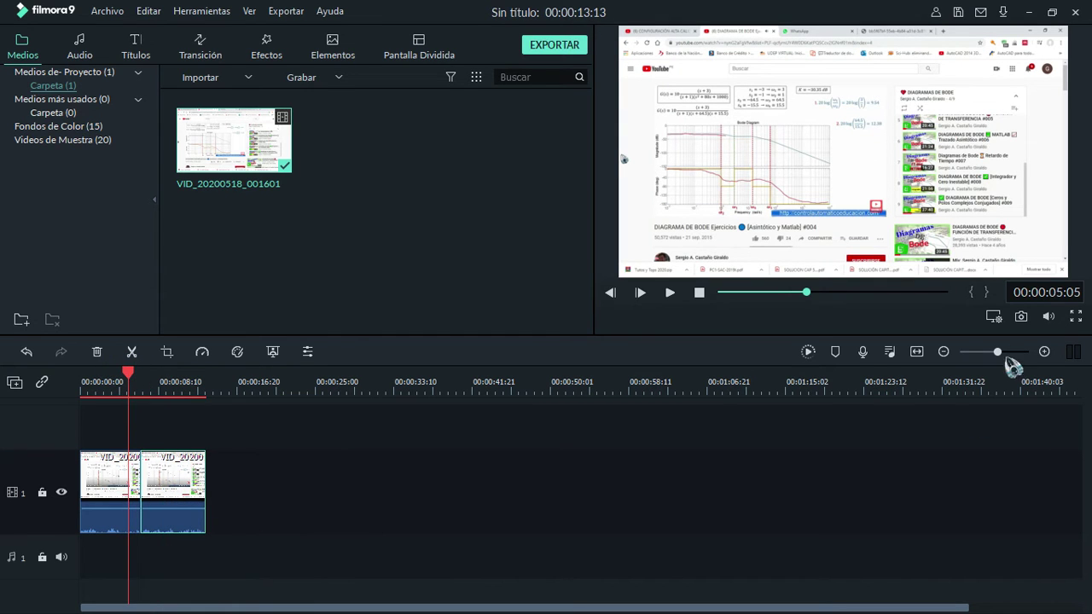
pyautogui.click(1044, 353)
pyautogui.click(1044, 353)
pyautogui.moveTo(305, 609); pyautogui.dragTo(283, 607)
pyautogui.click(207, 381)
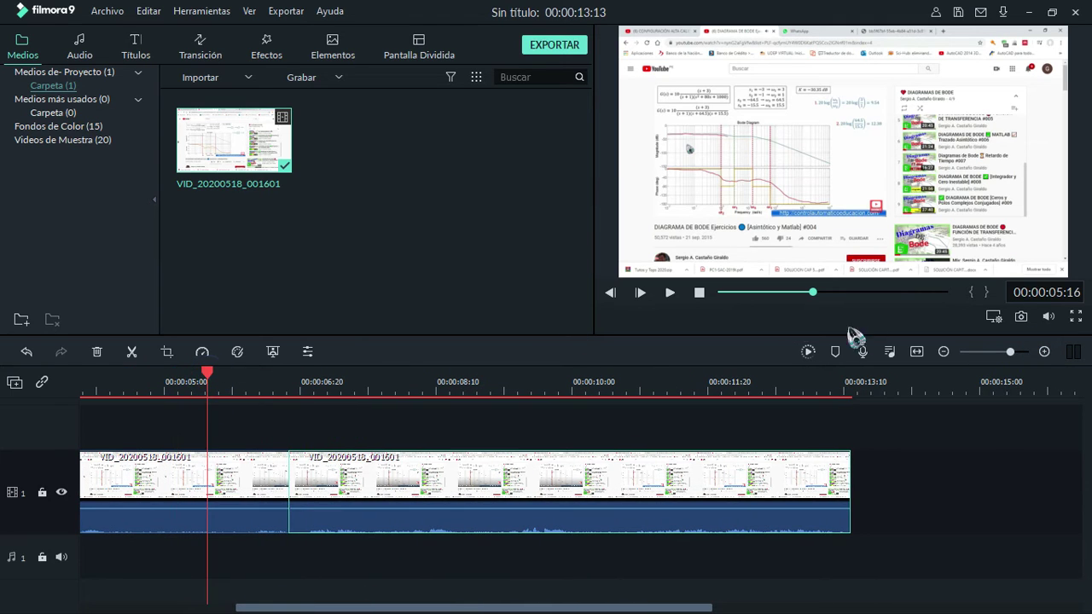
pyautogui.click(670, 293)
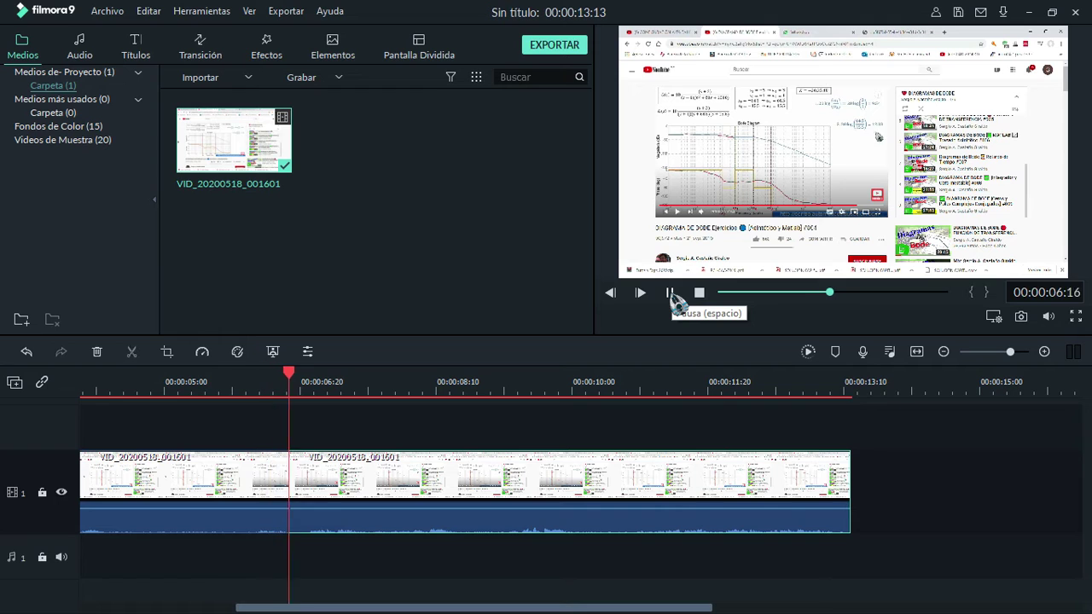
pyautogui.click(671, 293)
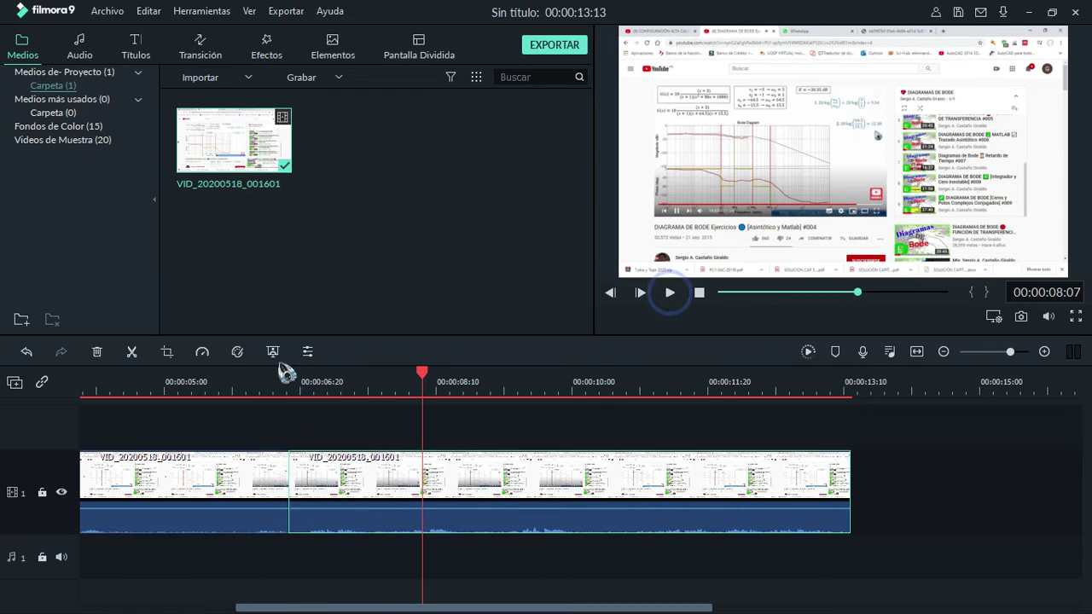
pyautogui.scroll(2, 313, 379)
pyautogui.click(336, 381)
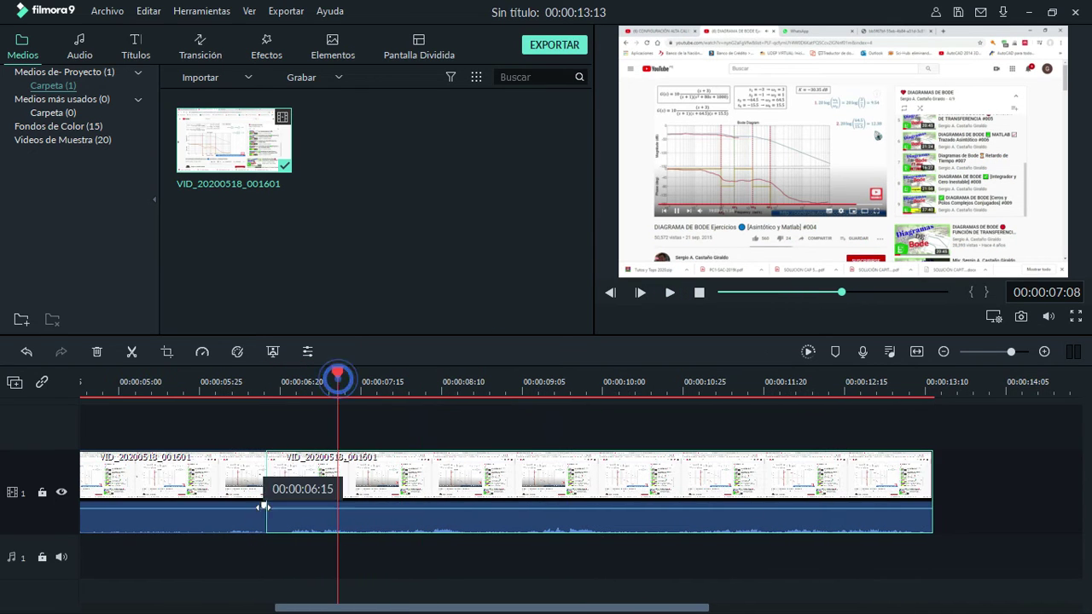
pyautogui.click(249, 383)
pyautogui.moveTo(243, 381); pyautogui.dragTo(227, 382)
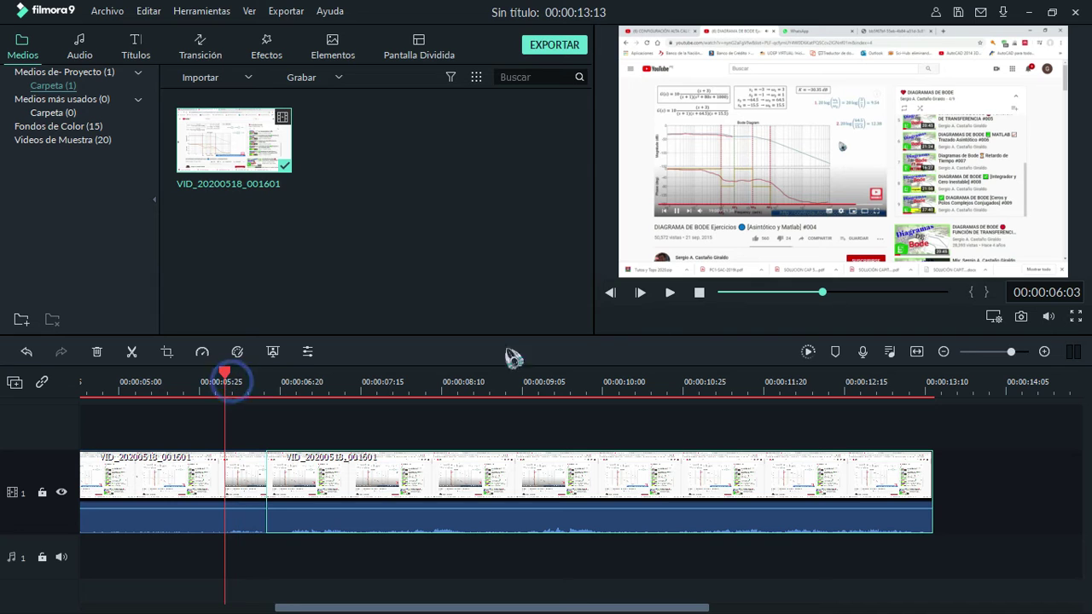
pyautogui.click(670, 292)
pyautogui.click(670, 293)
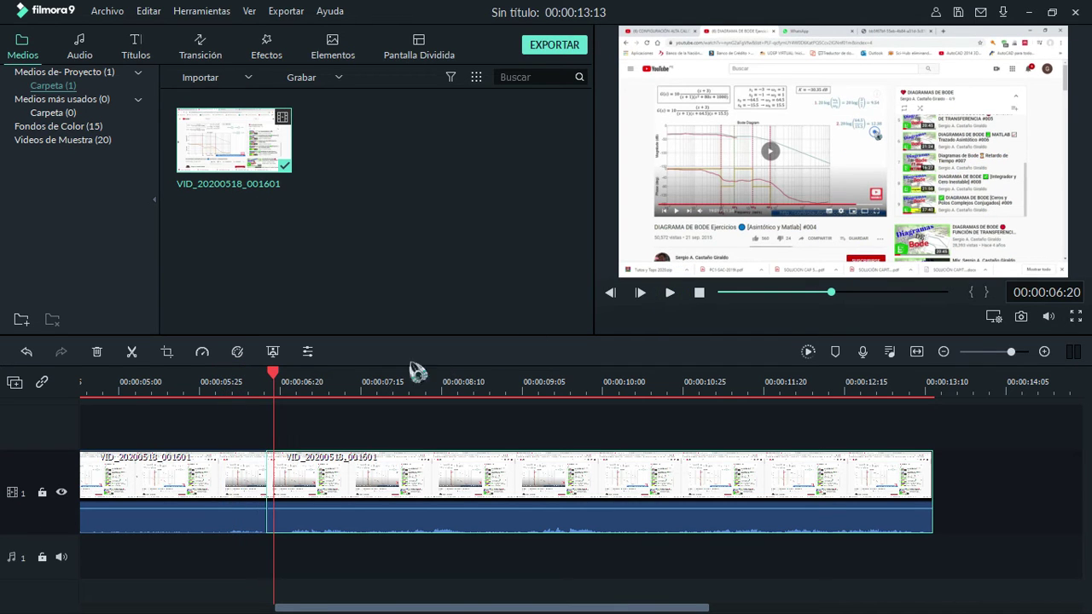
# Split the second segment at 00:00:07:12 and delete the short piece between the join and the new cut.
pyautogui.scroll(2, 350, 386)
pyautogui.click(371, 384)
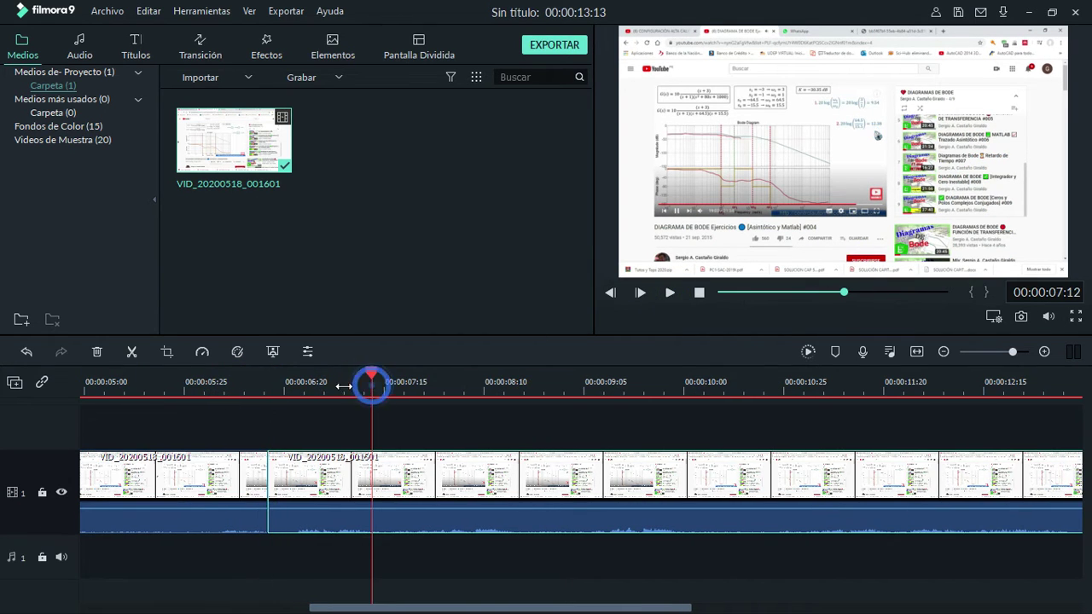
pyautogui.click(132, 353)
pyautogui.click(302, 472)
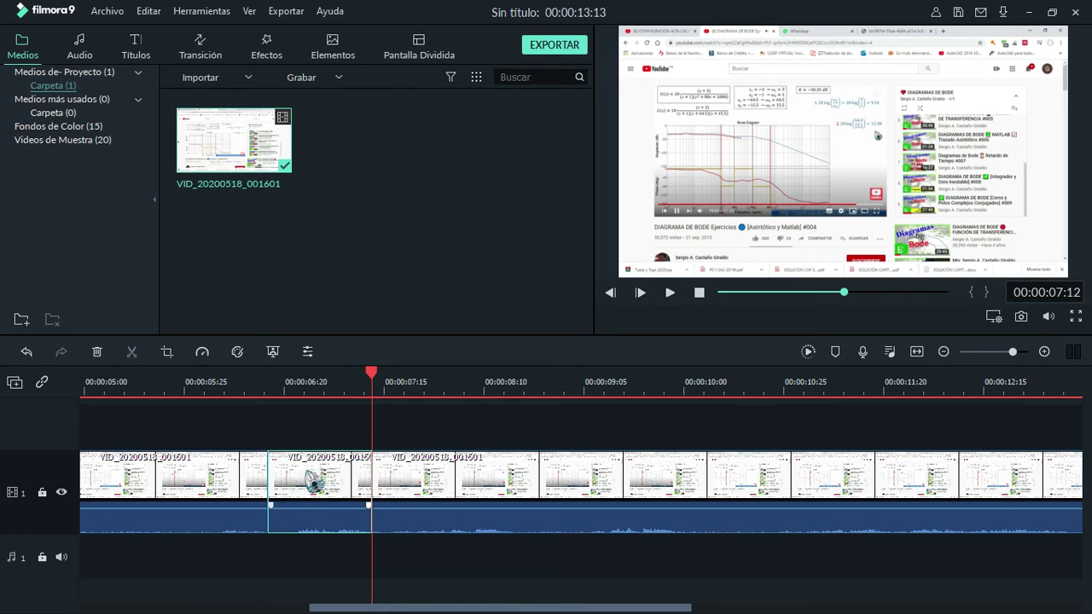
pyautogui.press('Delete')
# Play back the edited video from just before the join, at 00:00:06:09, to its end.
pyautogui.click(239, 455)
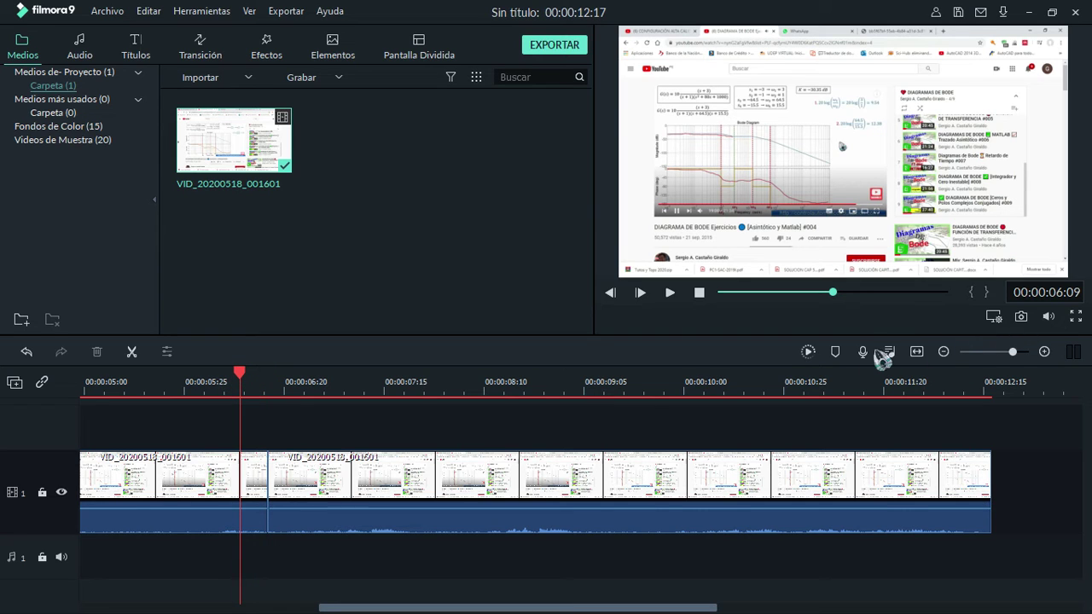
pyautogui.click(670, 293)
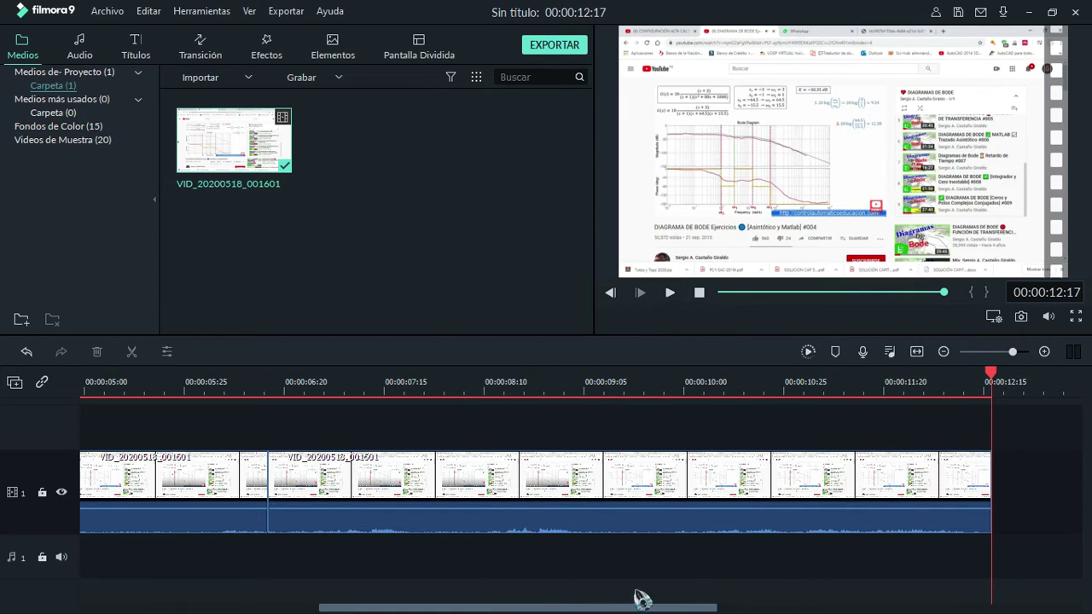
pyautogui.moveTo(470, 396); pyautogui.dragTo(309, 419)
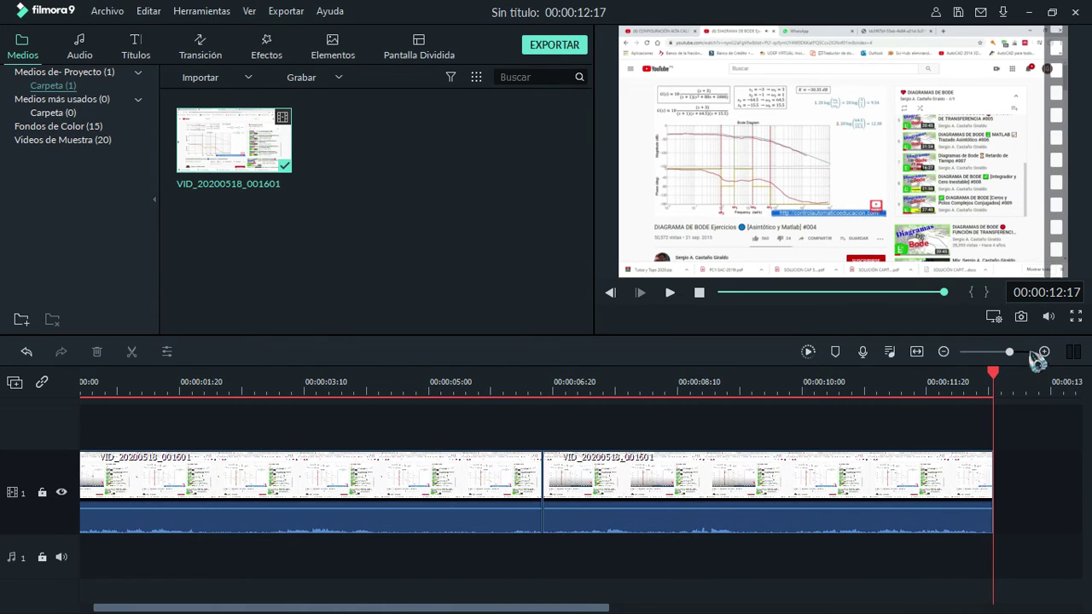
pyautogui.moveTo(1010, 352); pyautogui.dragTo(1000, 353)
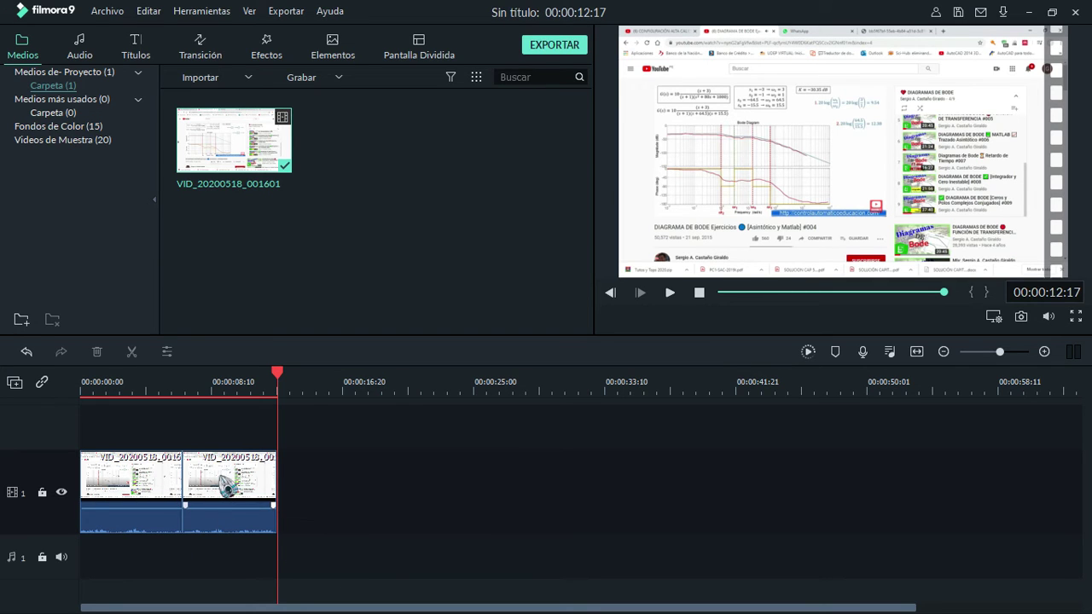
# Separate the audio from both video segments onto the audio track.
pyautogui.rightClick(258, 488)
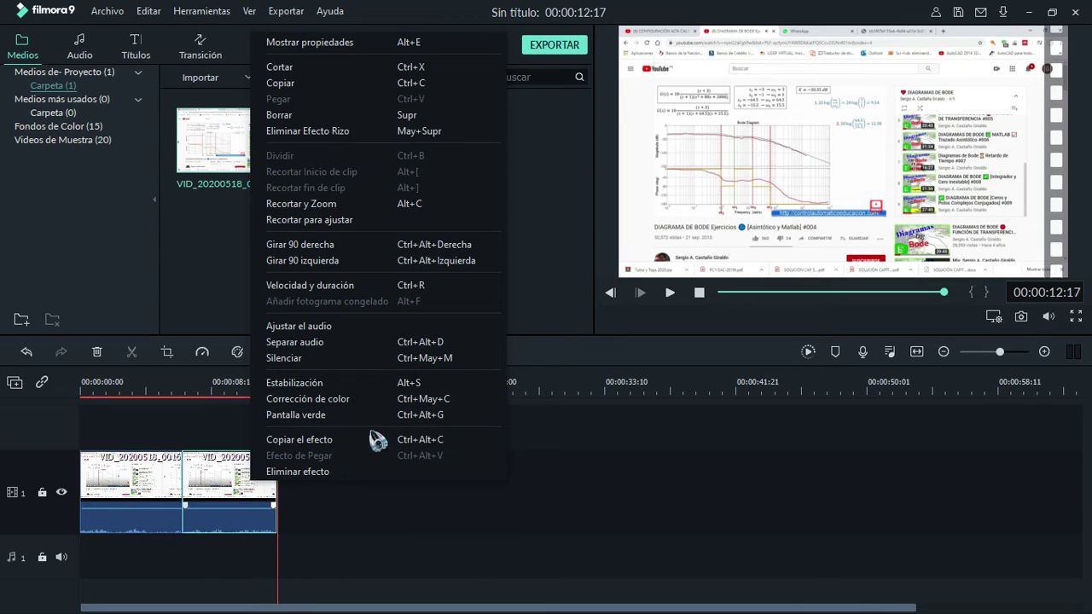
pyautogui.rightClick(151, 487)
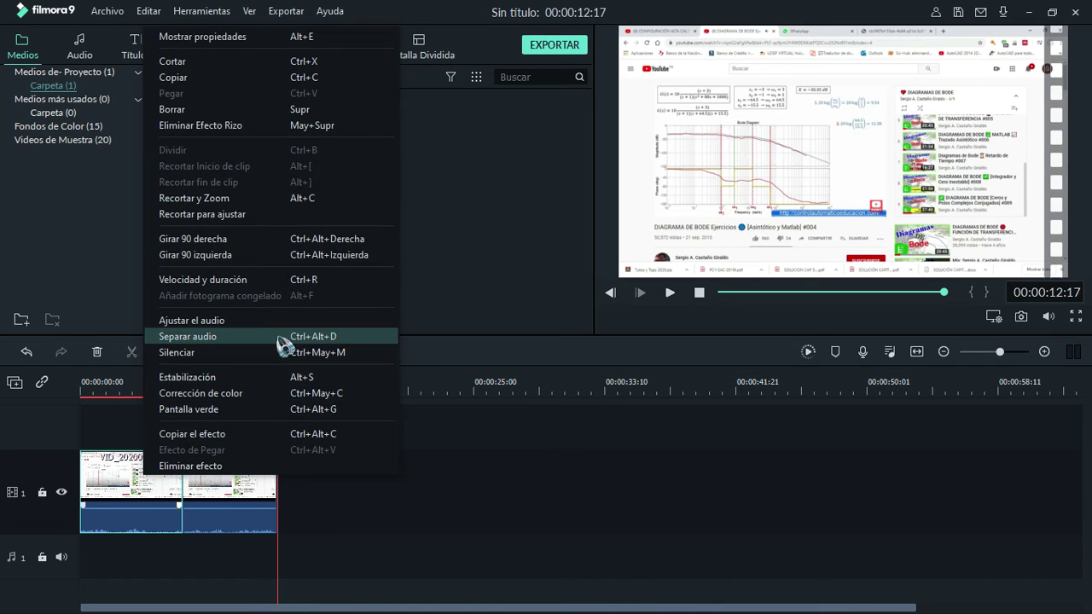
pyautogui.click(265, 336)
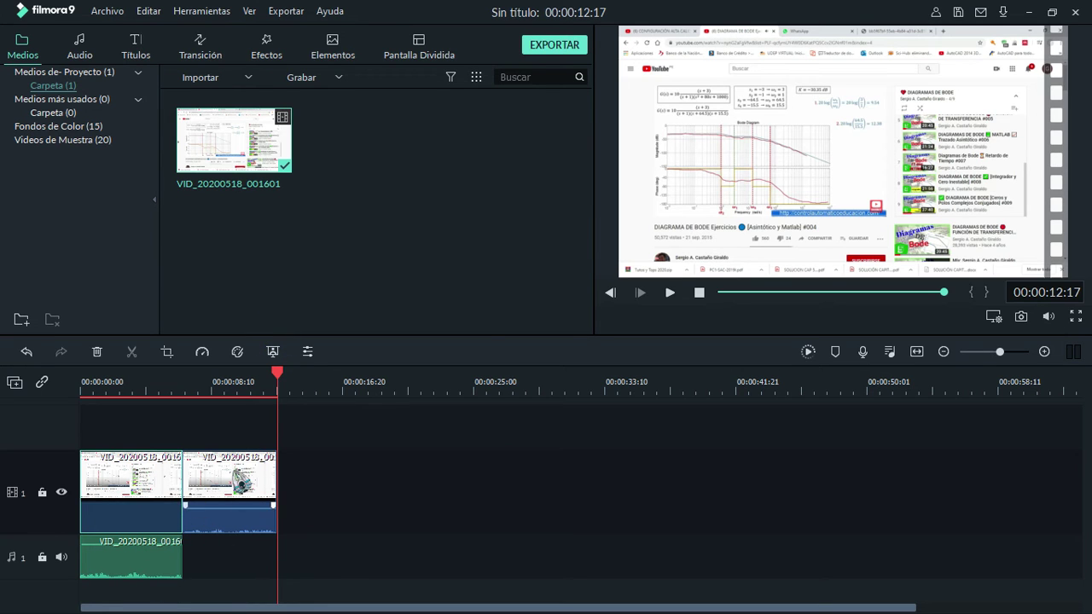
pyautogui.rightClick(239, 478)
pyautogui.click(336, 330)
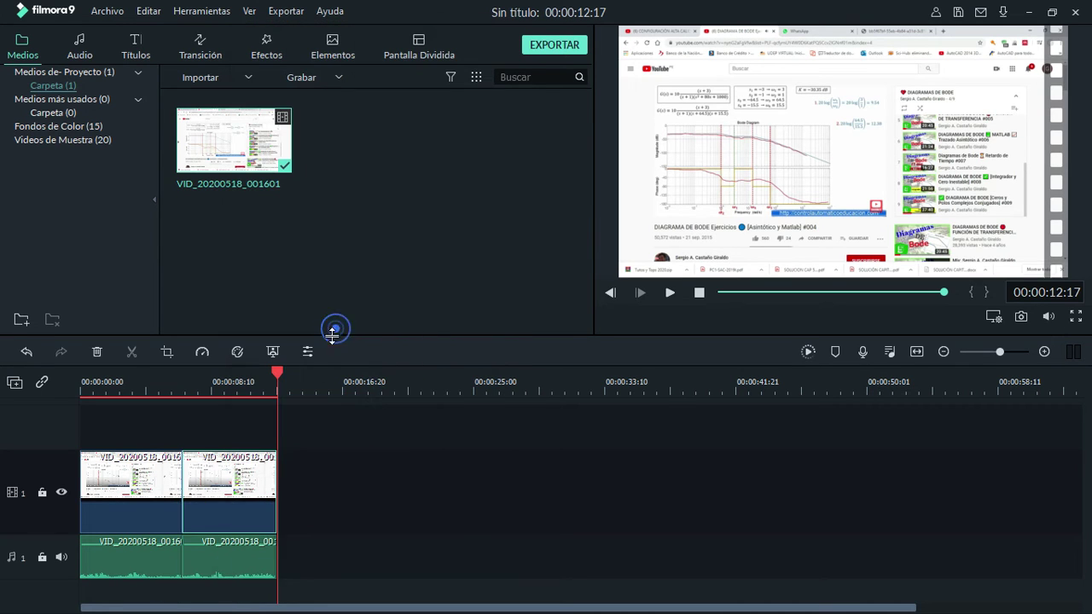
# Move both separated audio clips beyond the end of the video and play back from the start.
pyautogui.moveTo(222, 570); pyautogui.dragTo(465, 567)
pyautogui.moveTo(116, 570); pyautogui.dragTo(314, 570)
pyautogui.moveTo(273, 373); pyautogui.dragTo(81, 390)
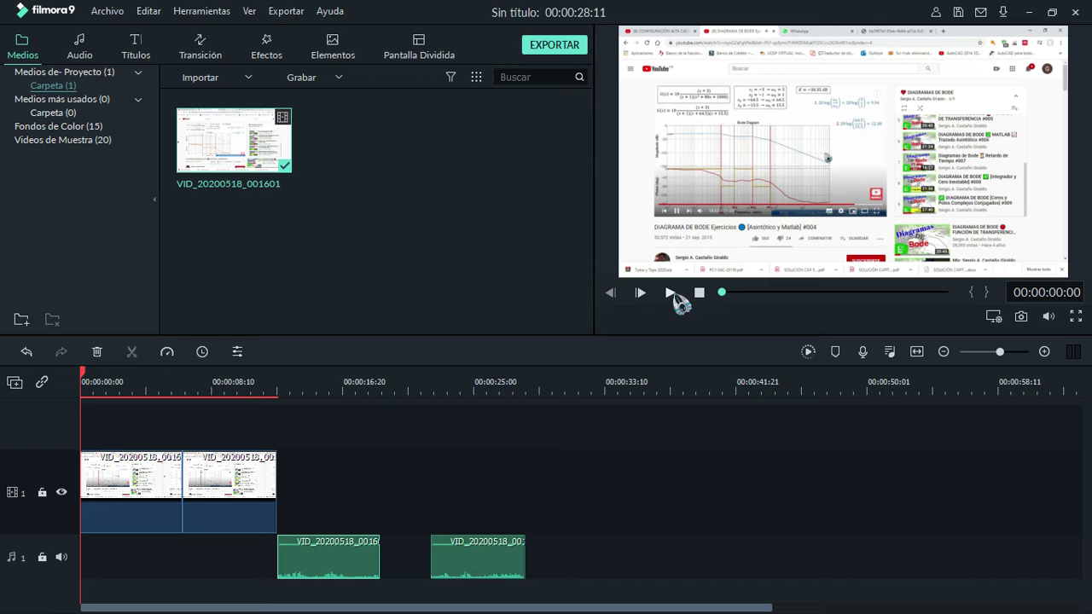
pyautogui.click(670, 292)
# Move both audio clips back under the video, end to end, with a playback check while they are offset.
pyautogui.moveTo(324, 563); pyautogui.dragTo(193, 566)
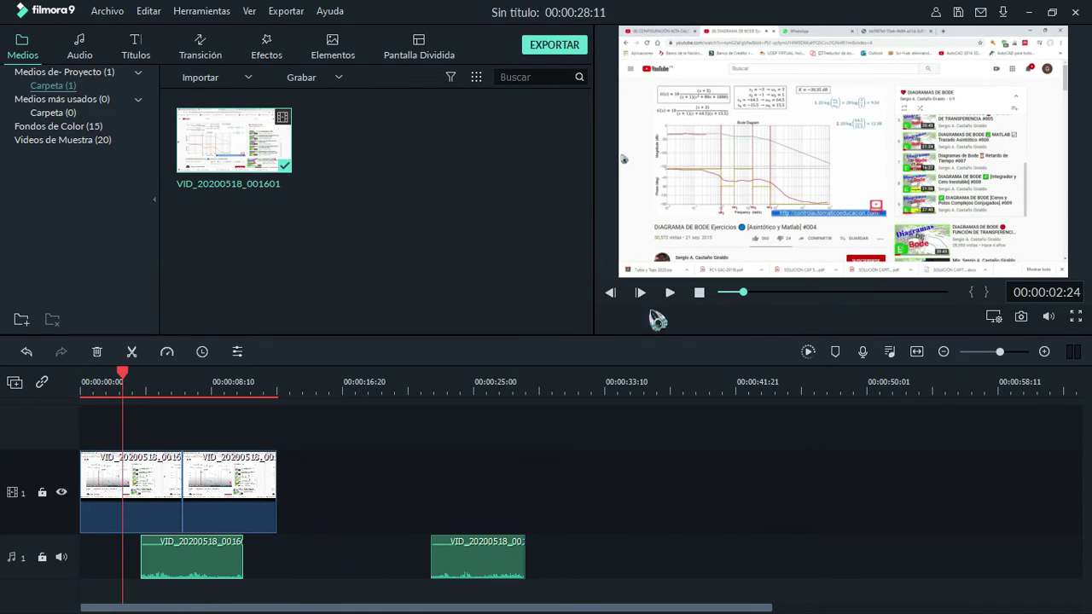
pyautogui.click(670, 293)
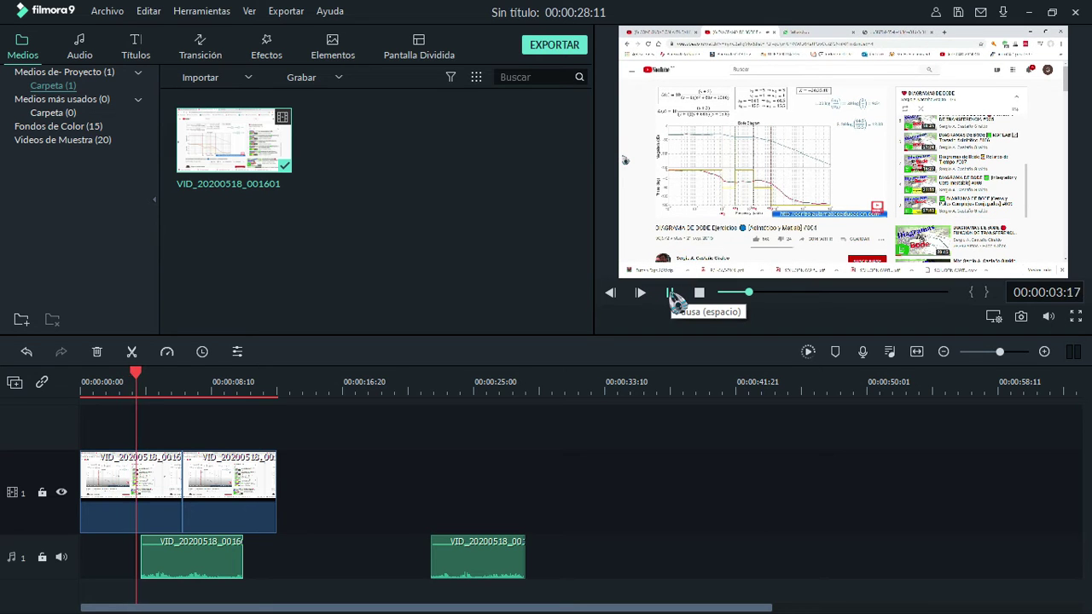
pyautogui.moveTo(448, 567); pyautogui.dragTo(295, 561)
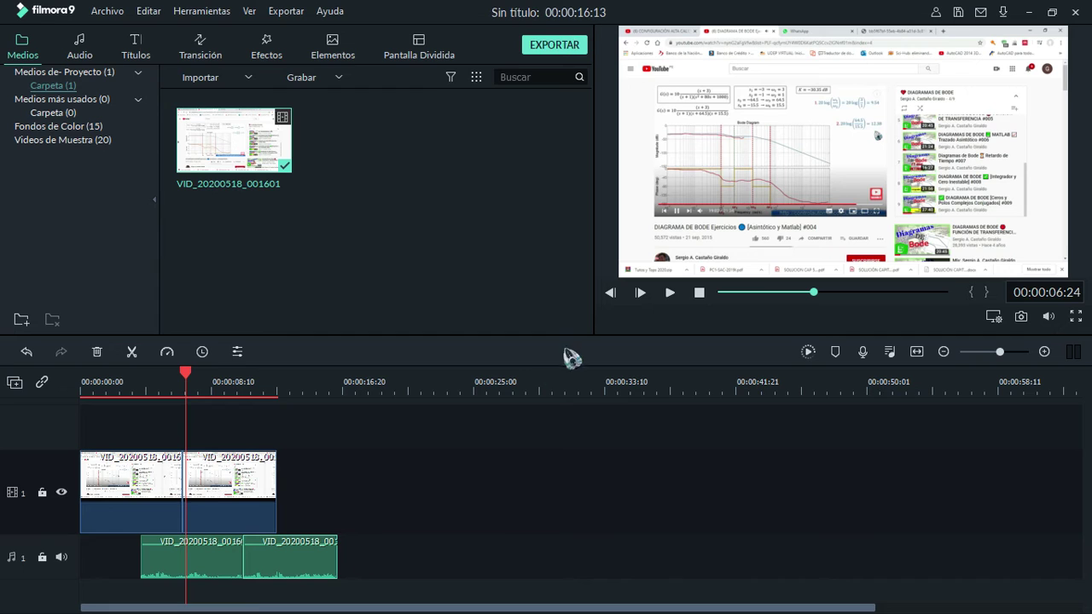
pyautogui.moveTo(182, 559); pyautogui.dragTo(124, 558)
pyautogui.moveTo(262, 552); pyautogui.dragTo(220, 551)
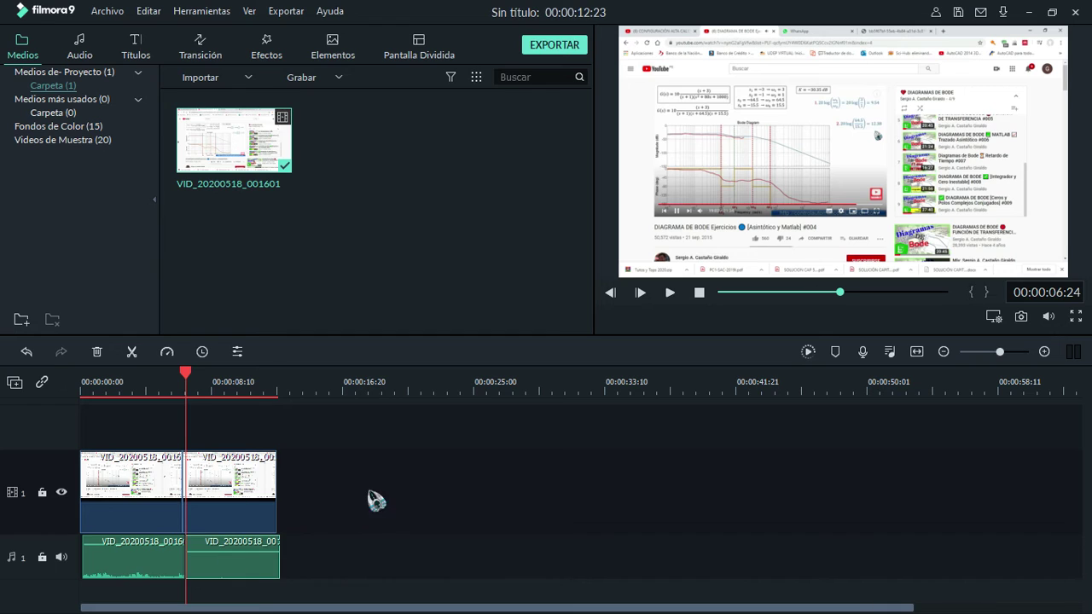
# Shift both video segments to start at about 00:00:01:27 and align the two audio clips beneath them.
pyautogui.click(226, 487)
pyautogui.moveTo(229, 488); pyautogui.dragTo(256, 490)
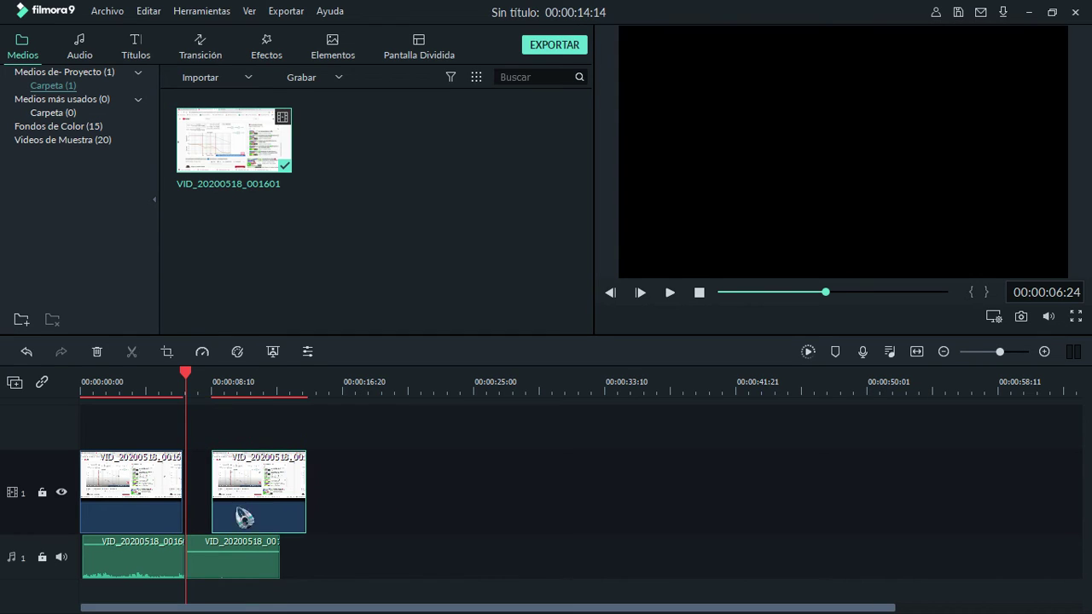
pyautogui.moveTo(250, 573); pyautogui.dragTo(286, 574)
pyautogui.click(162, 516)
pyautogui.moveTo(162, 516)
pyautogui.mouseDown()
pyautogui.moveTo(180, 506)
pyautogui.moveTo(144, 508)
pyautogui.moveTo(175, 511)
pyautogui.mouseUp()
pyautogui.moveTo(158, 555); pyautogui.dragTo(186, 556)
pyautogui.click(245, 544)
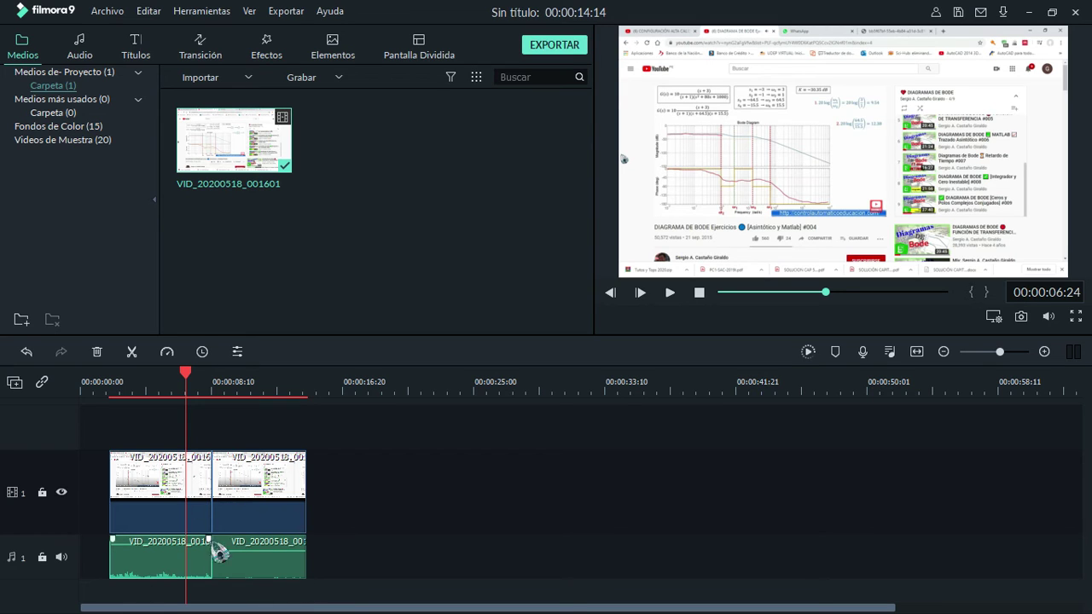
# Move the second video segment away and split the second audio clip at 00:00:08:23 and again about two seconds further on.
pyautogui.moveTo(282, 502); pyautogui.dragTo(346, 503)
pyautogui.click(255, 550)
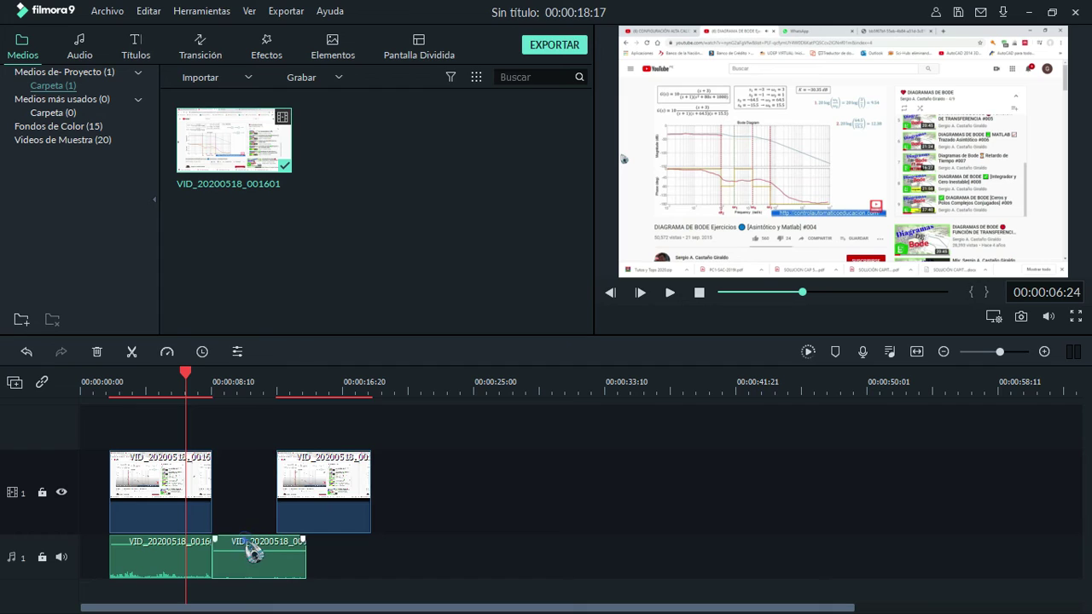
pyautogui.moveTo(195, 389); pyautogui.dragTo(225, 388)
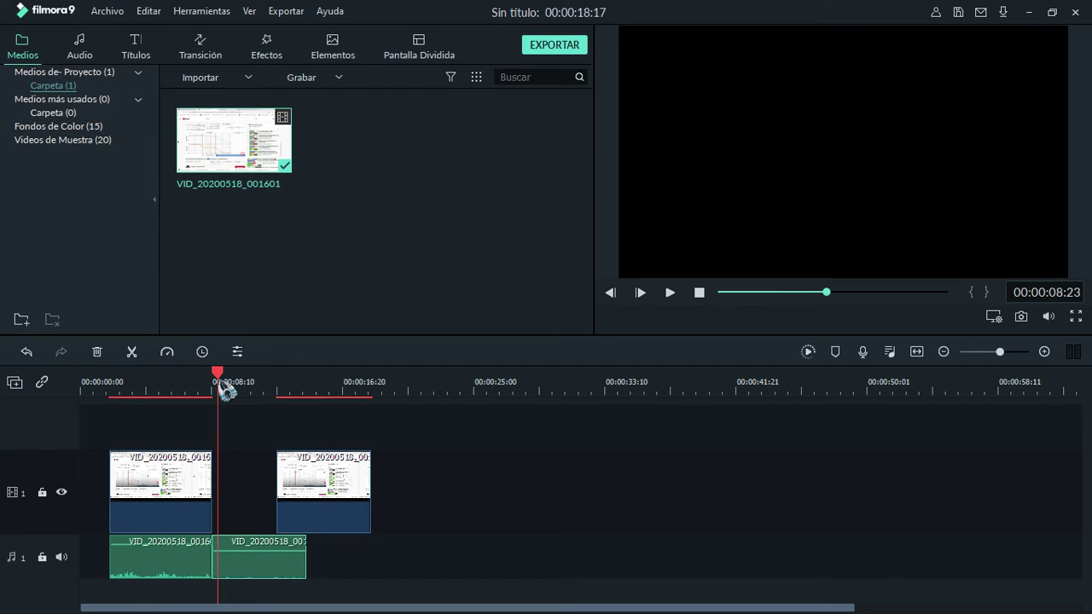
pyautogui.click(132, 353)
pyautogui.moveTo(222, 375); pyautogui.dragTo(249, 382)
pyautogui.click(130, 353)
# Separate the pieces of the second audio clip and delete its first two pieces.
pyautogui.moveTo(242, 549); pyautogui.dragTo(346, 577)
pyautogui.moveTo(239, 569); pyautogui.dragTo(269, 565)
pyautogui.press('Delete')
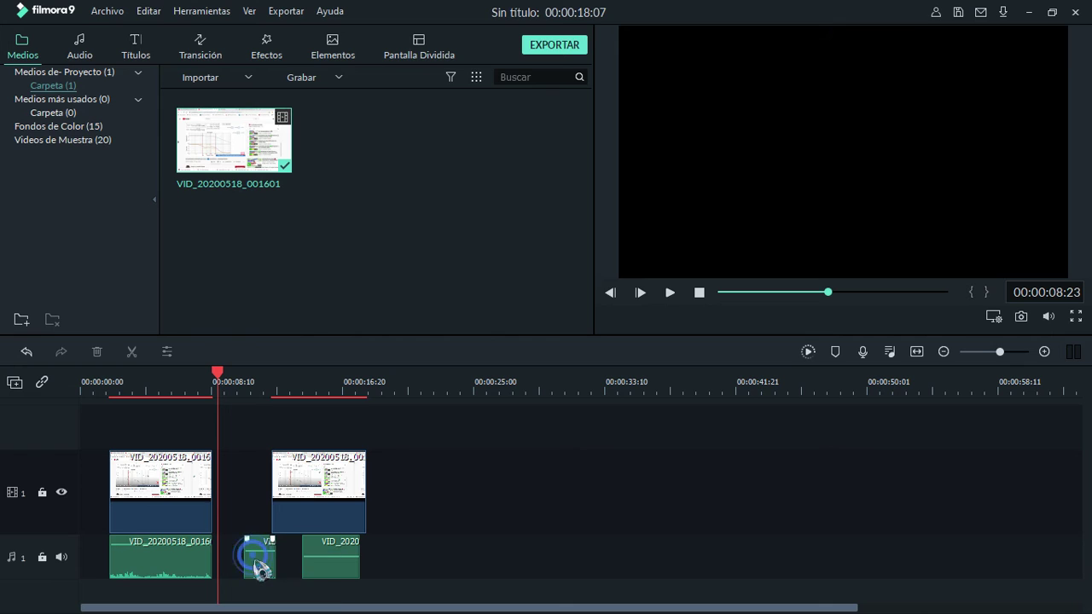
pyautogui.click(256, 560)
pyautogui.press('Delete')
# Join the remaining audio piece and the second video segment to the first ones, and set that piece's volume to 6.00 dB.
pyautogui.moveTo(292, 568); pyautogui.dragTo(245, 539)
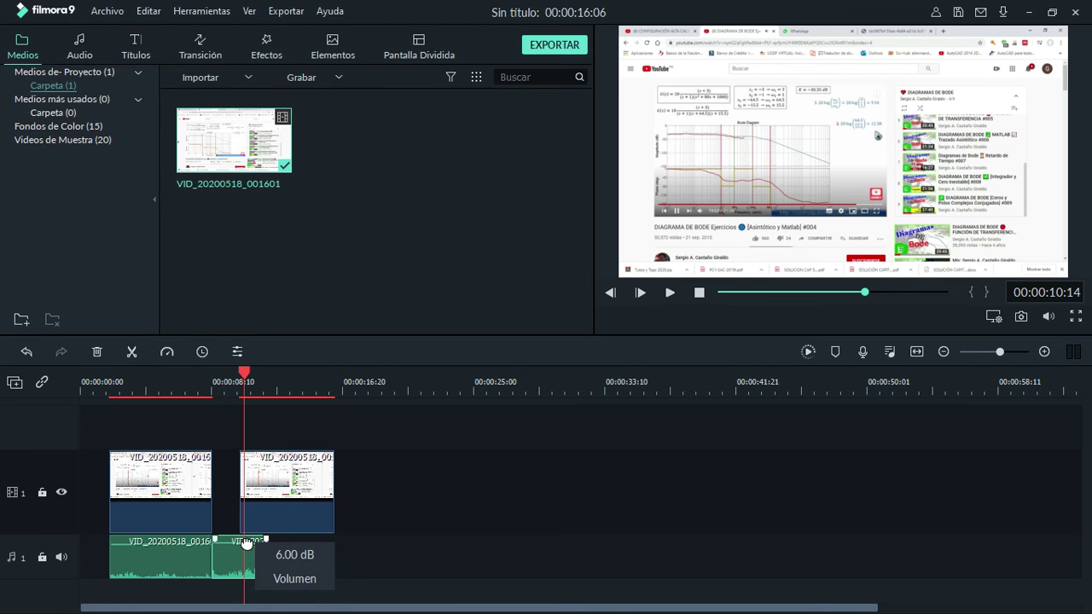
pyautogui.moveTo(282, 485); pyautogui.dragTo(244, 487)
# Play back the video from 00:00:06:01 to its end to check the edited audio.
pyautogui.click(200, 375)
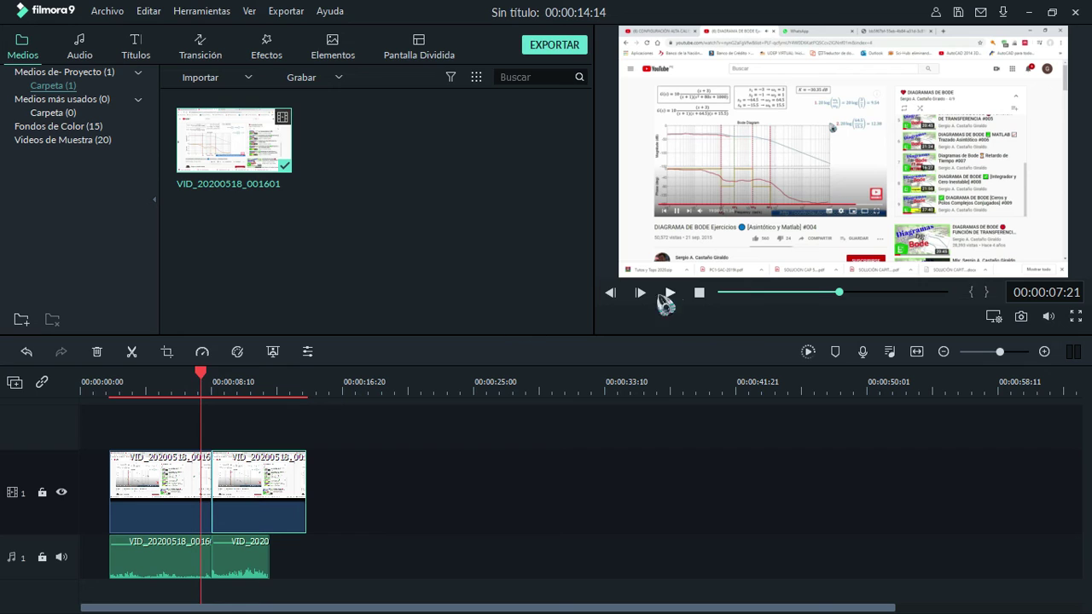
pyautogui.click(175, 382)
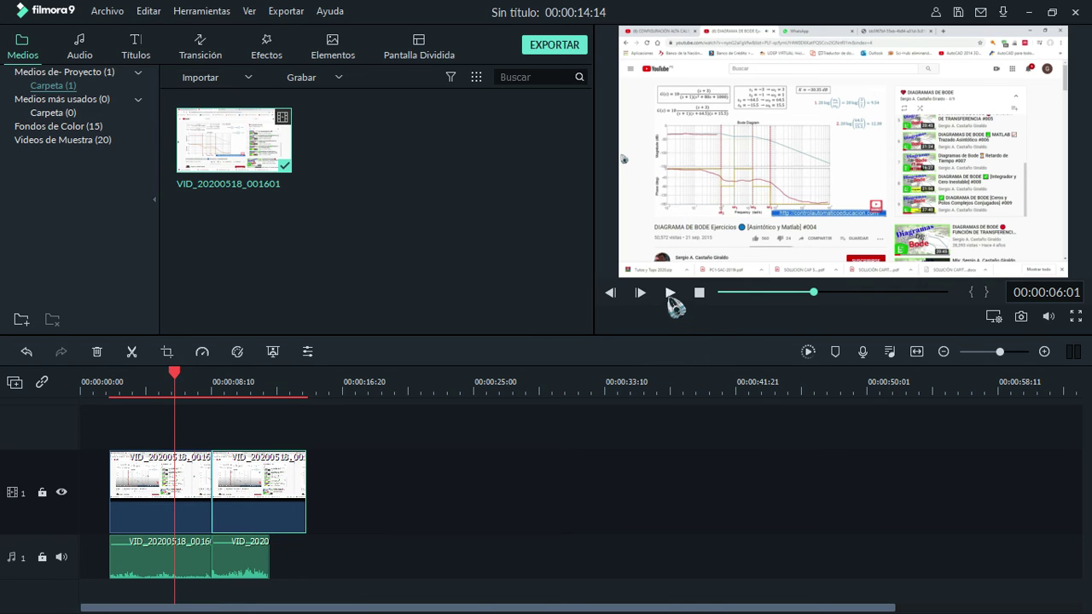
pyautogui.click(669, 293)
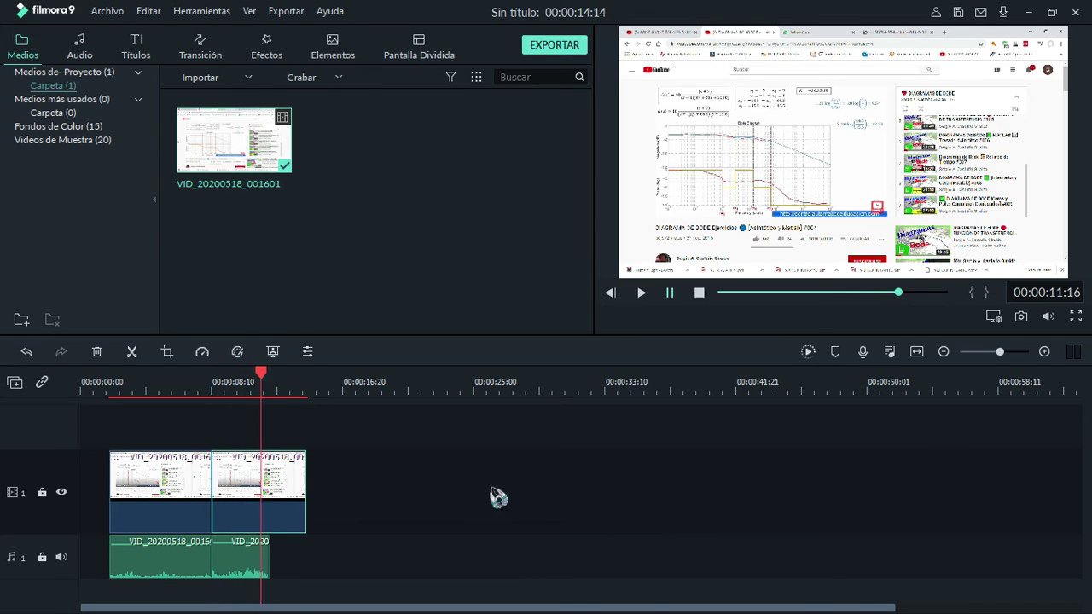
pyautogui.click(670, 292)
# Delete both audio clips from the audio track and undo both deletions.
pyautogui.click(259, 561)
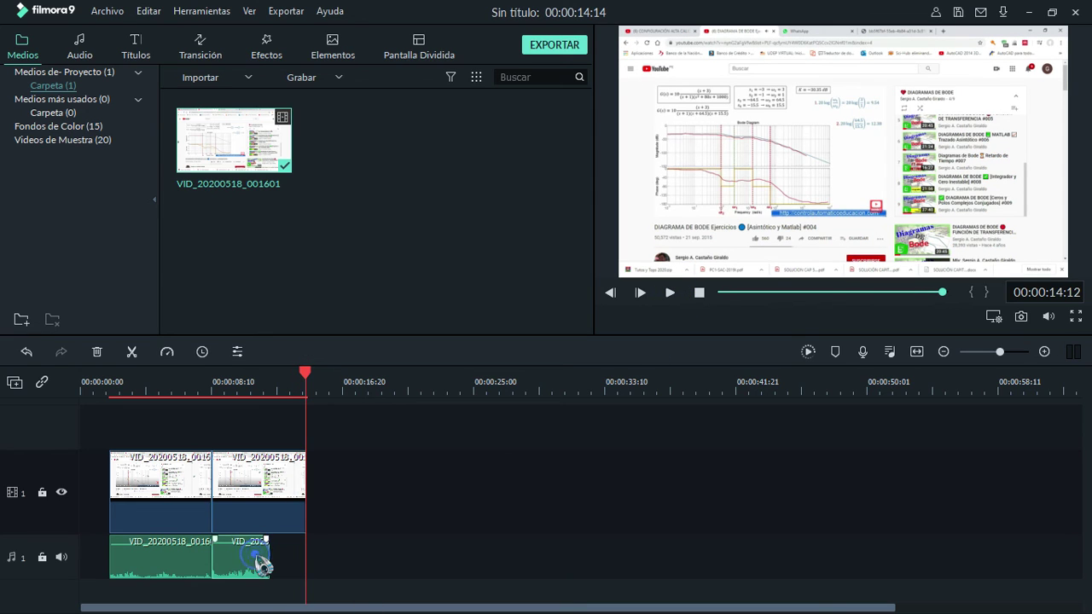
pyautogui.press('Delete')
pyautogui.click(188, 558)
pyautogui.press('Delete')
pyautogui.click(178, 487)
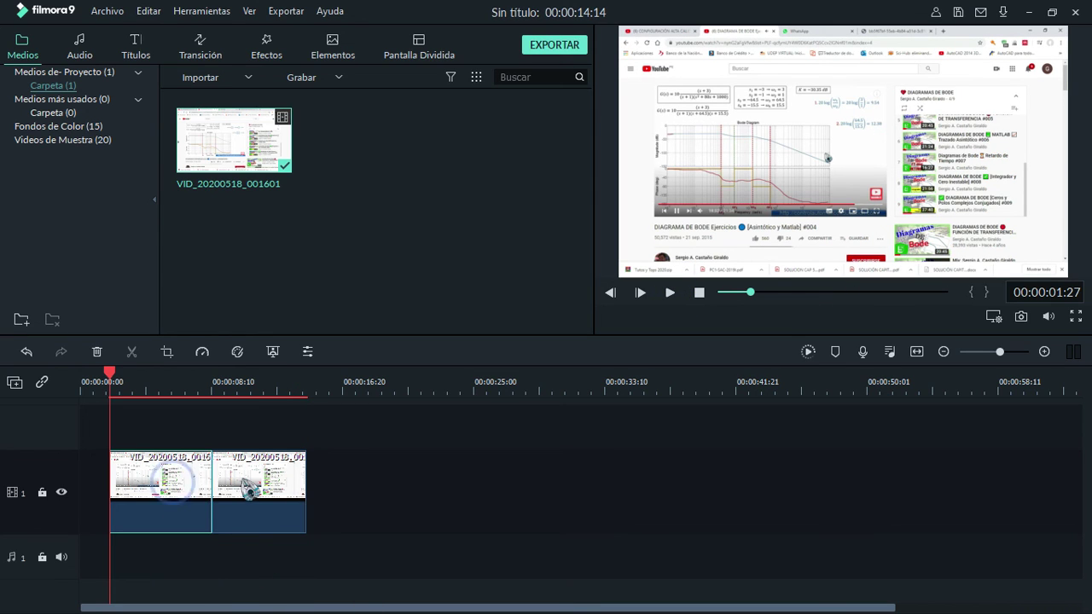
pyautogui.hotkey('ctrl', 'z')
pyautogui.hotkey('ctrl', 'z')
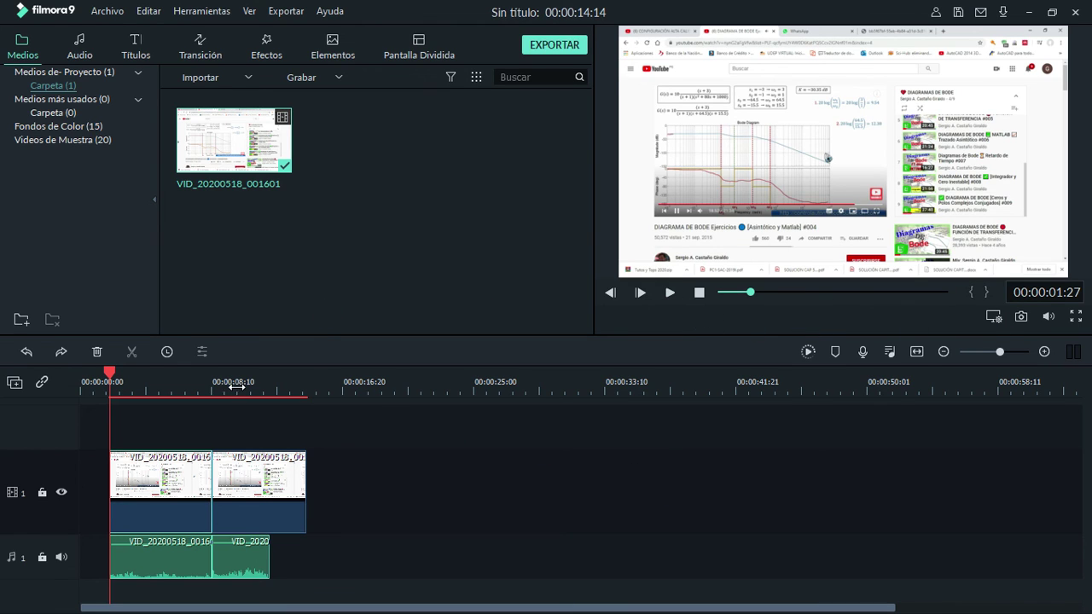
# Split the first video segment and its audio clip at 00:00:07:01.
pyautogui.moveTo(269, 382); pyautogui.dragTo(670, 394)
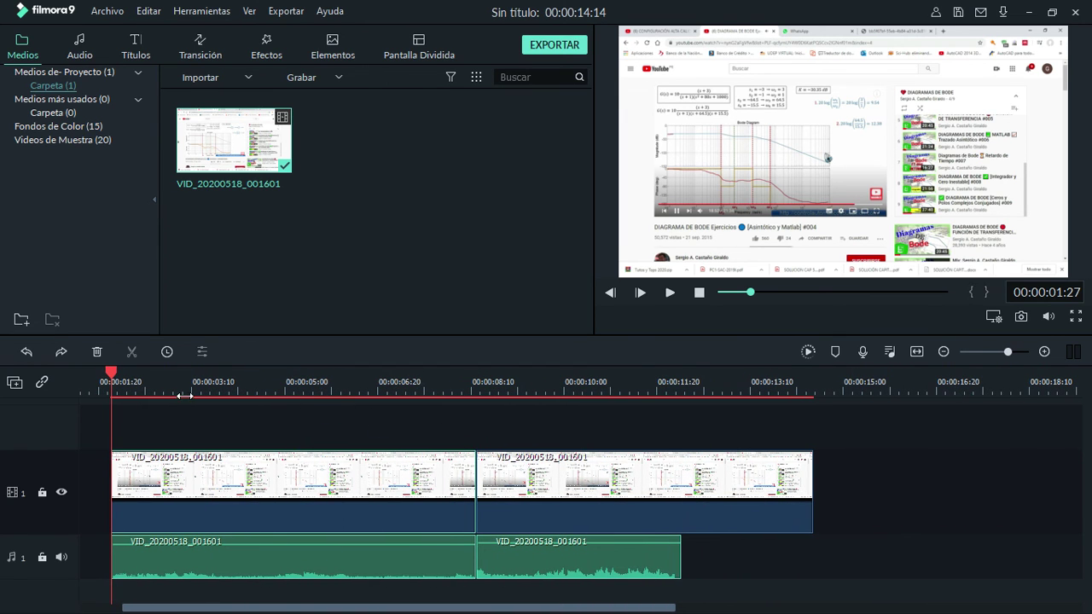
pyautogui.moveTo(120, 384); pyautogui.dragTo(397, 382)
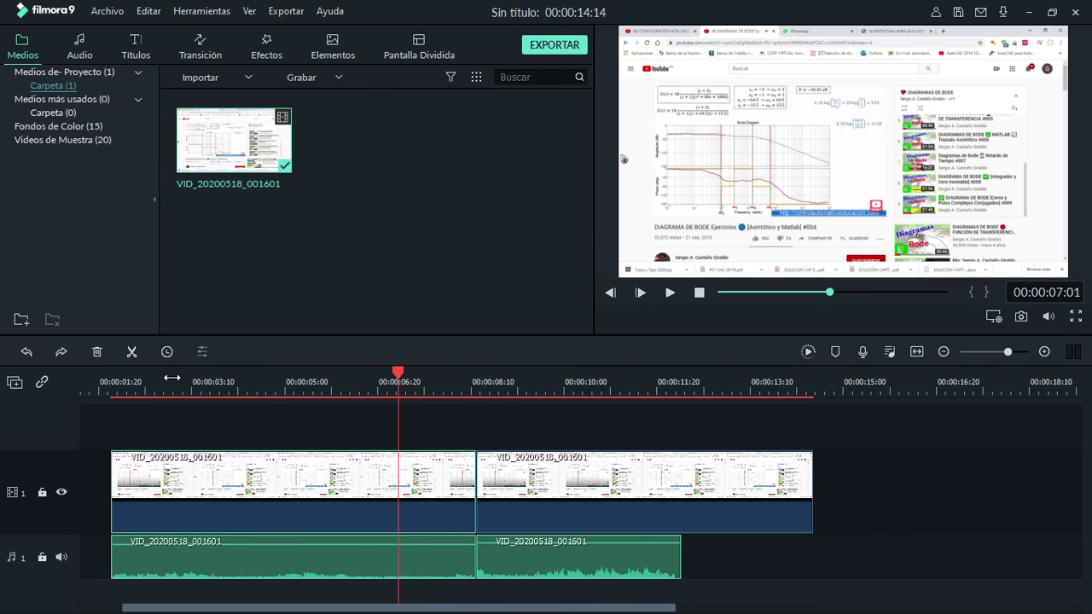
pyautogui.click(132, 353)
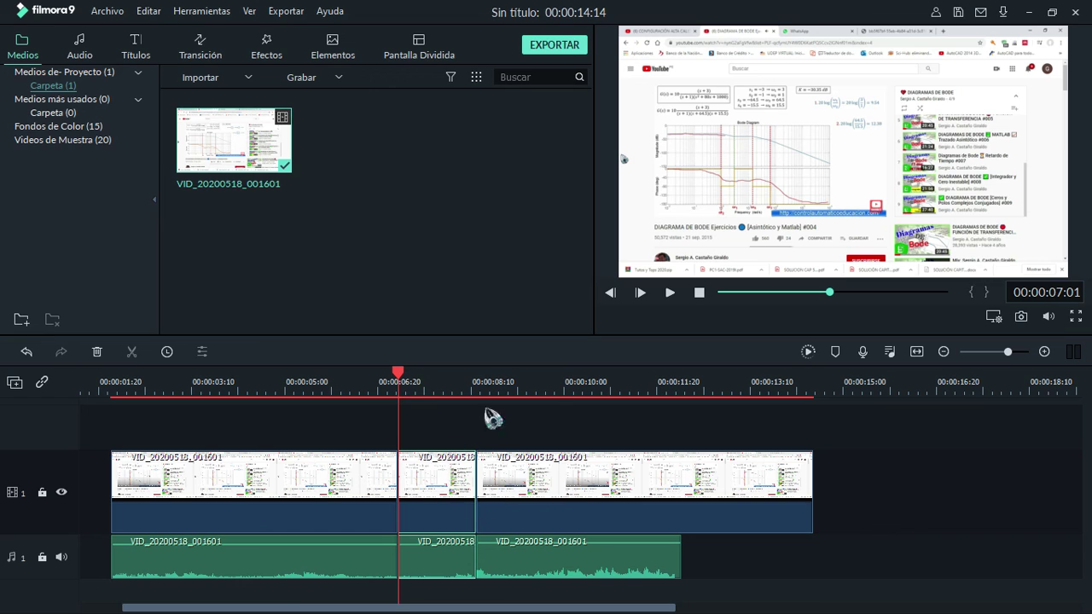
# Delete the video piece between the new cut and the second segment, keeping its audio, and join the second segment to the first.
pyautogui.moveTo(464, 483); pyautogui.dragTo(540, 490)
pyautogui.click(518, 478)
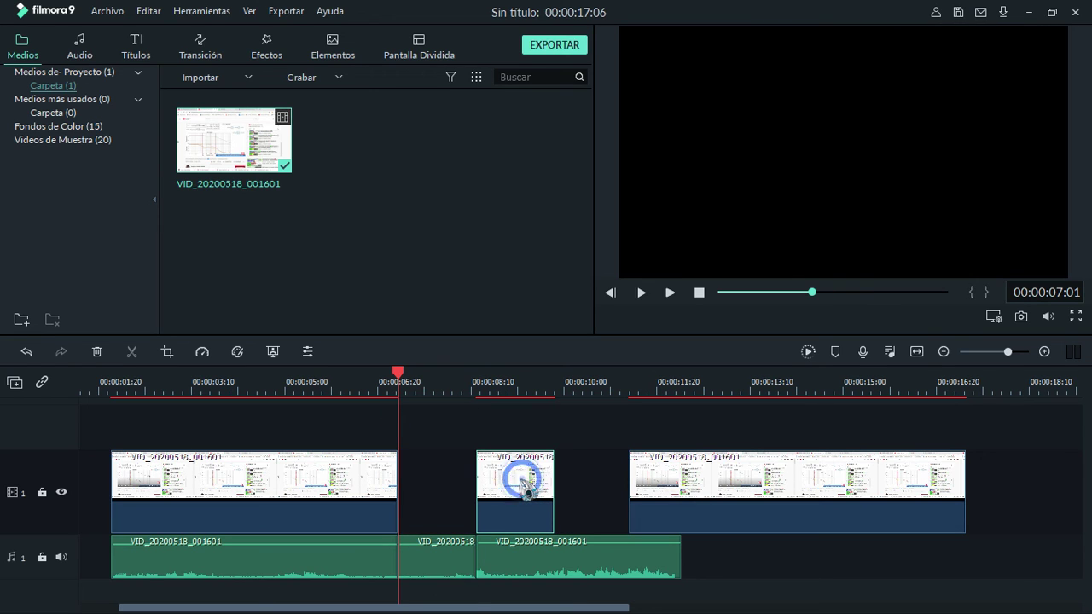
pyautogui.press('Delete')
pyautogui.moveTo(631, 487); pyautogui.dragTo(465, 490)
# Play back the new video join from 00:00:06:19 with the audio running across it.
pyautogui.click(375, 382)
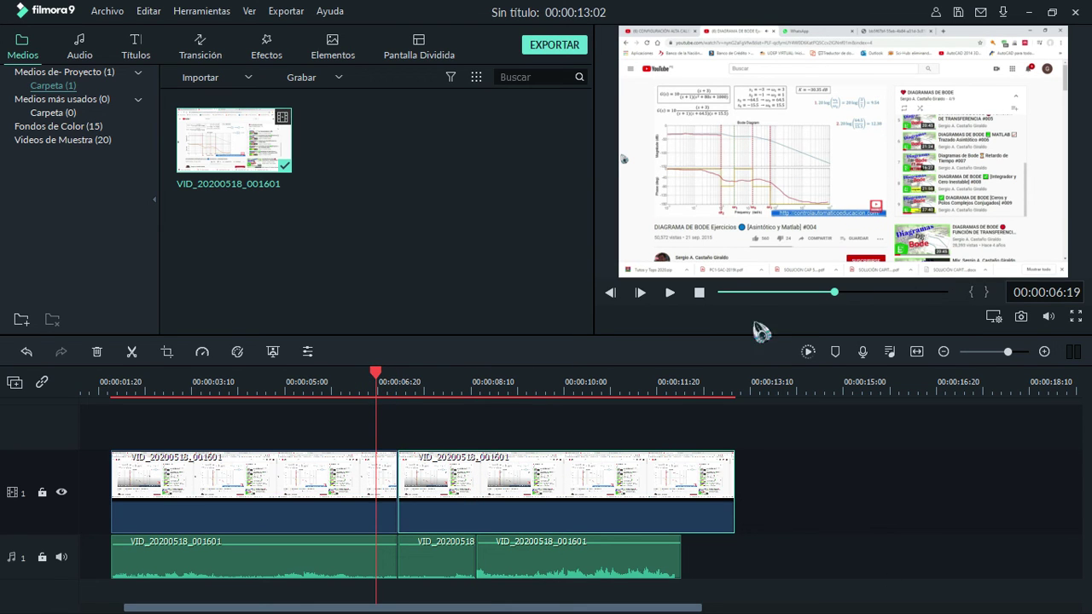
pyautogui.click(670, 293)
pyautogui.click(670, 294)
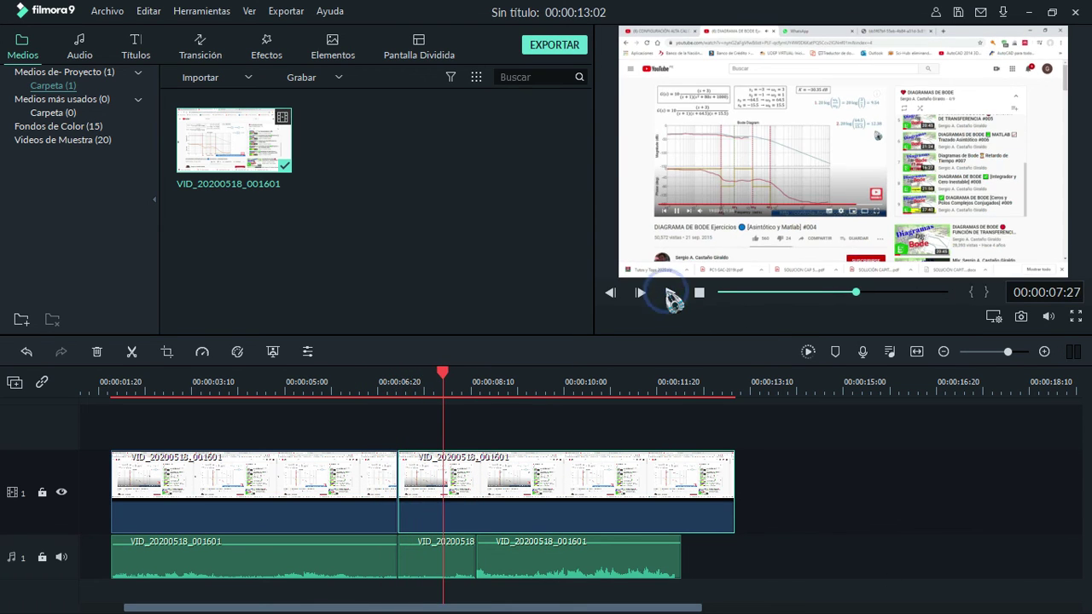